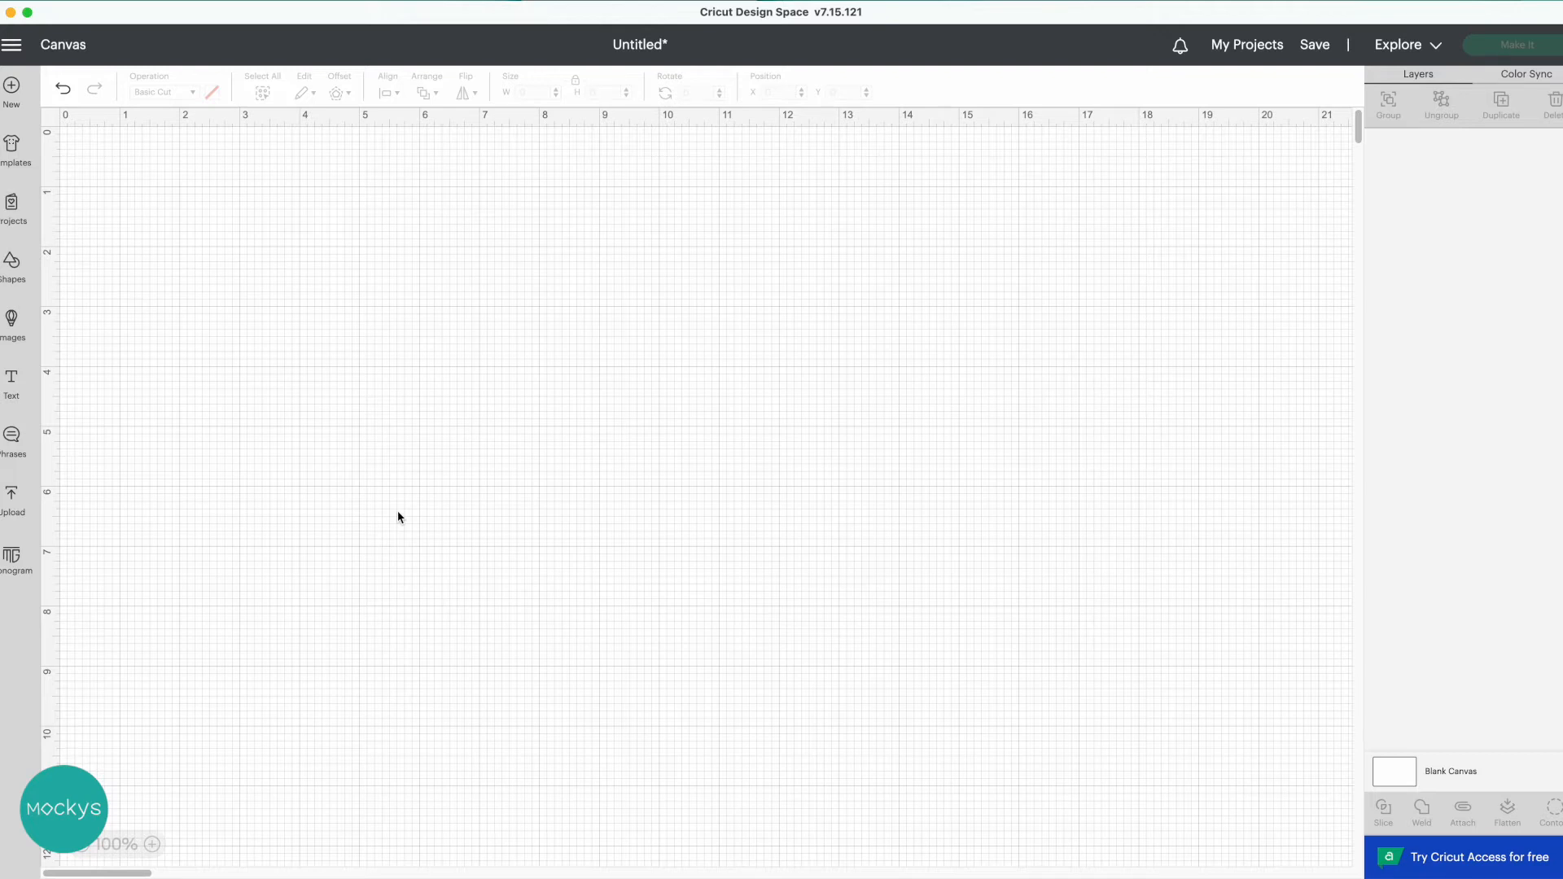
# - Add a text object reading "New bounding box" to the canvas and deselect it
pyautogui.click(14, 392)
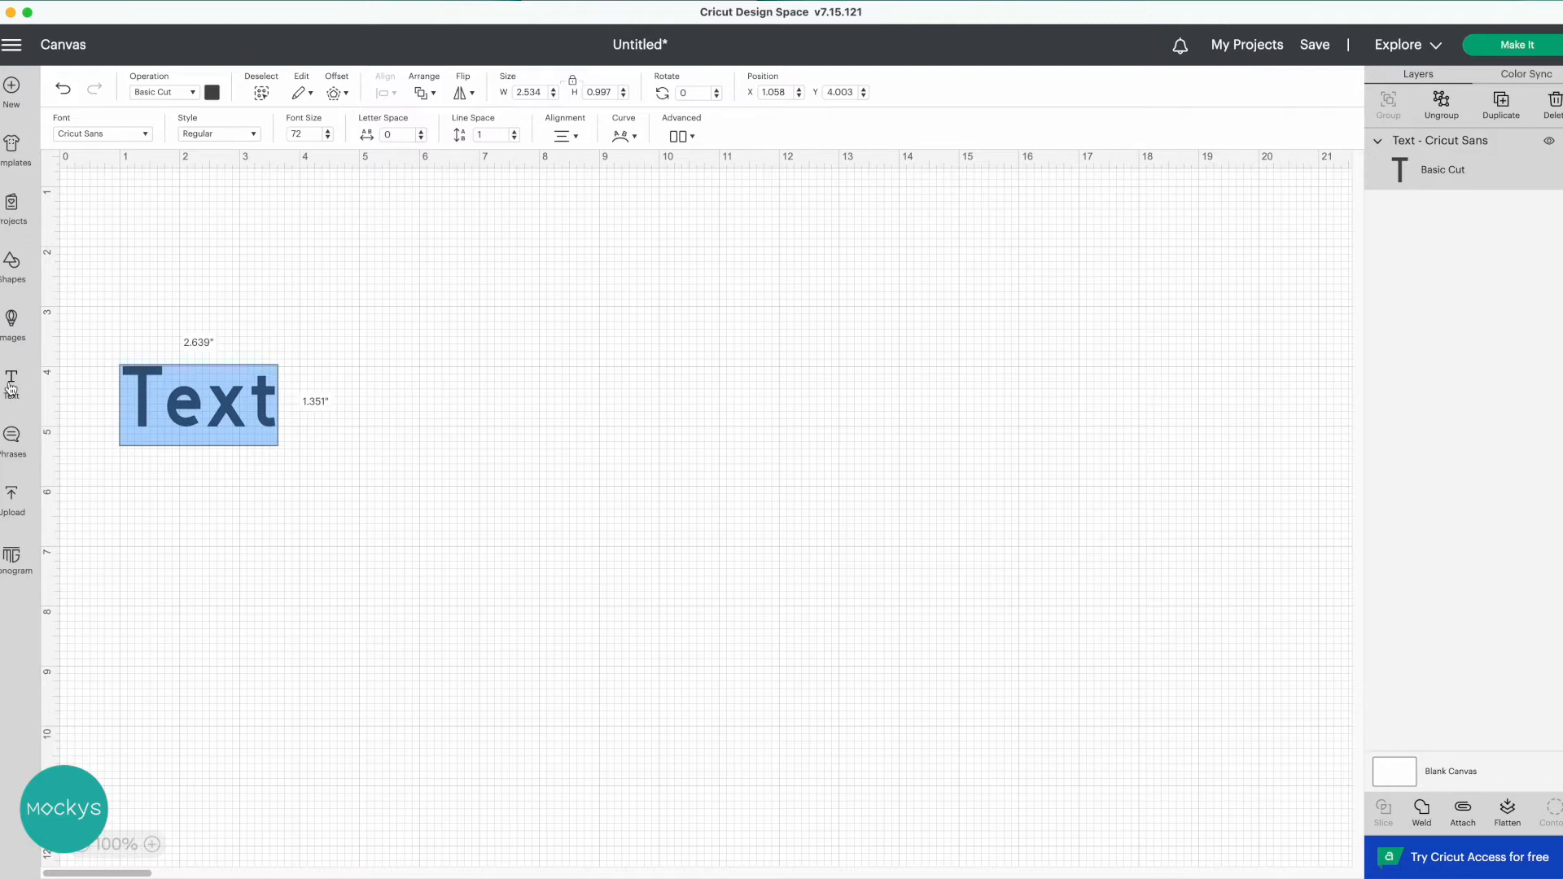
pyautogui.write('New')
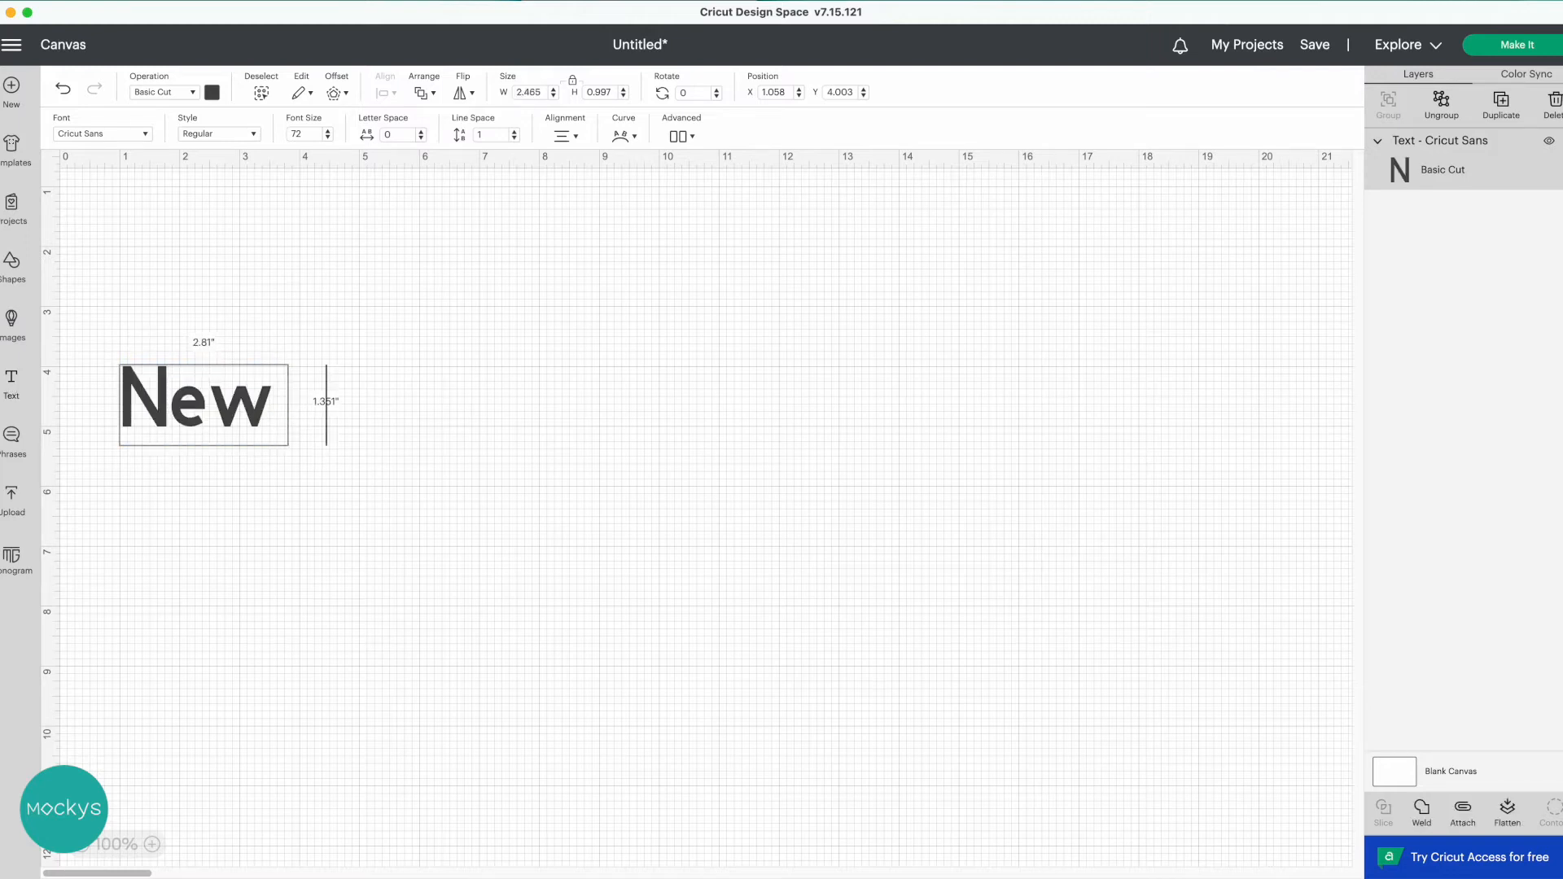
pyautogui.write(' bounding box')
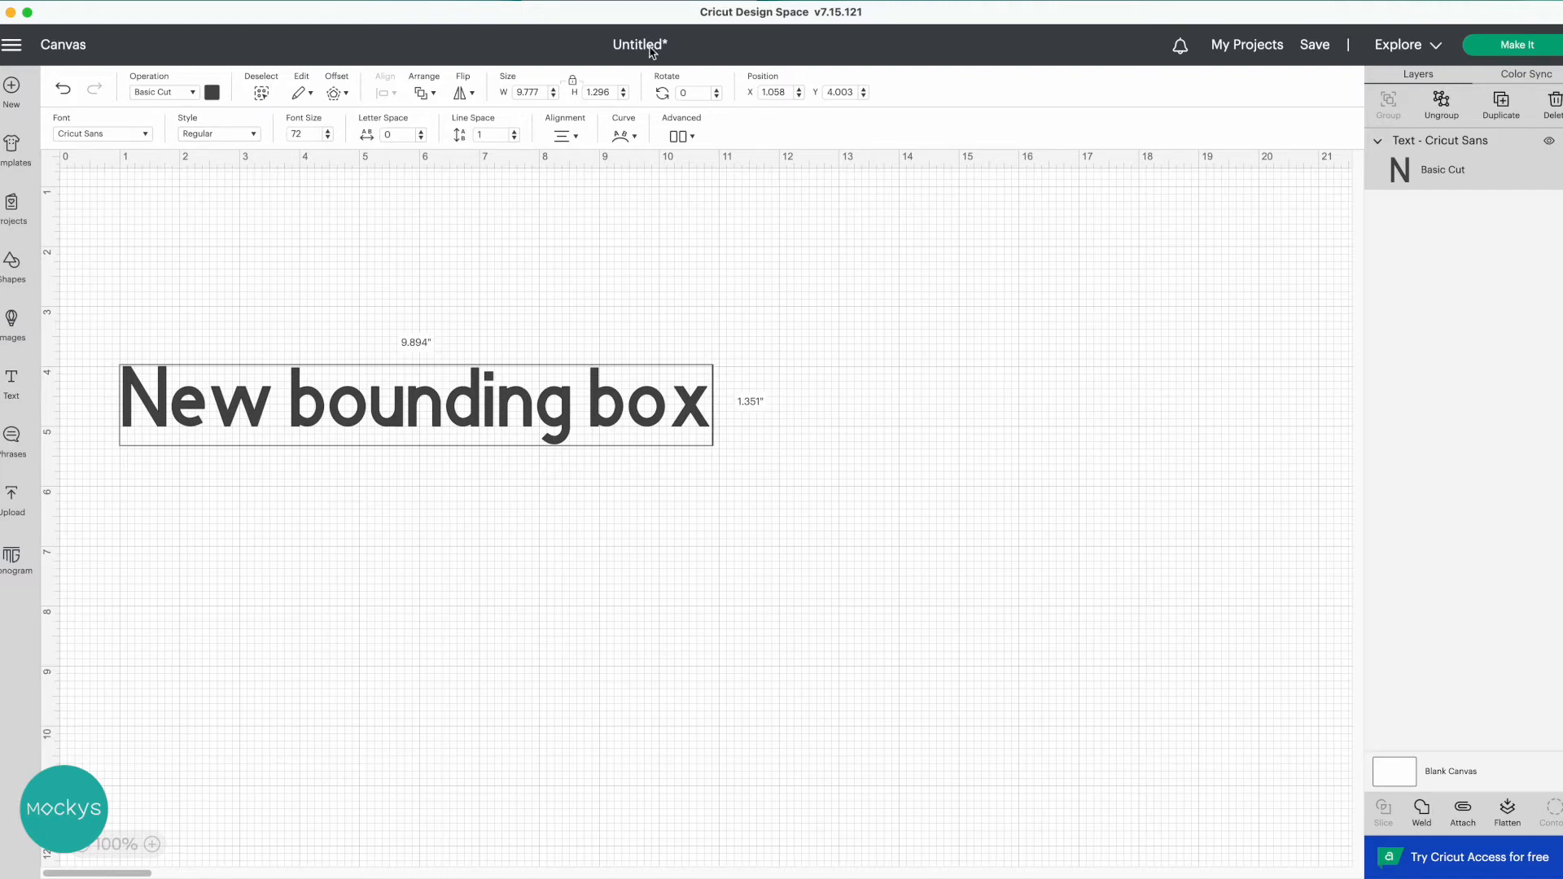
pyautogui.click(261, 95)
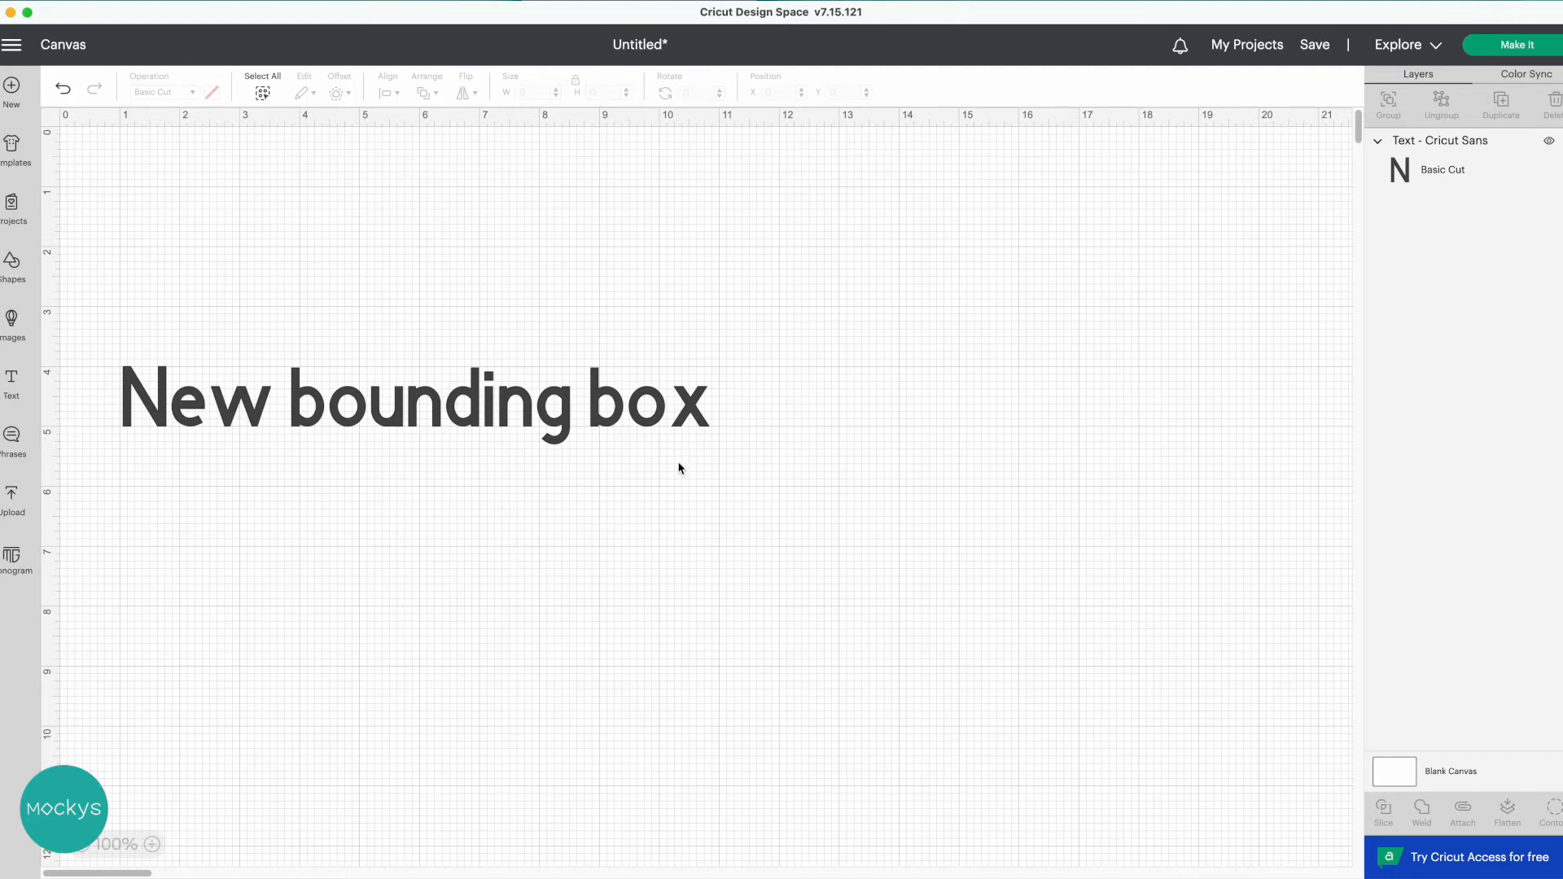
# - Rotate the "New bounding box" text freehand to about 342 degrees, and set its rotation back to 0
pyautogui.click(565, 409)
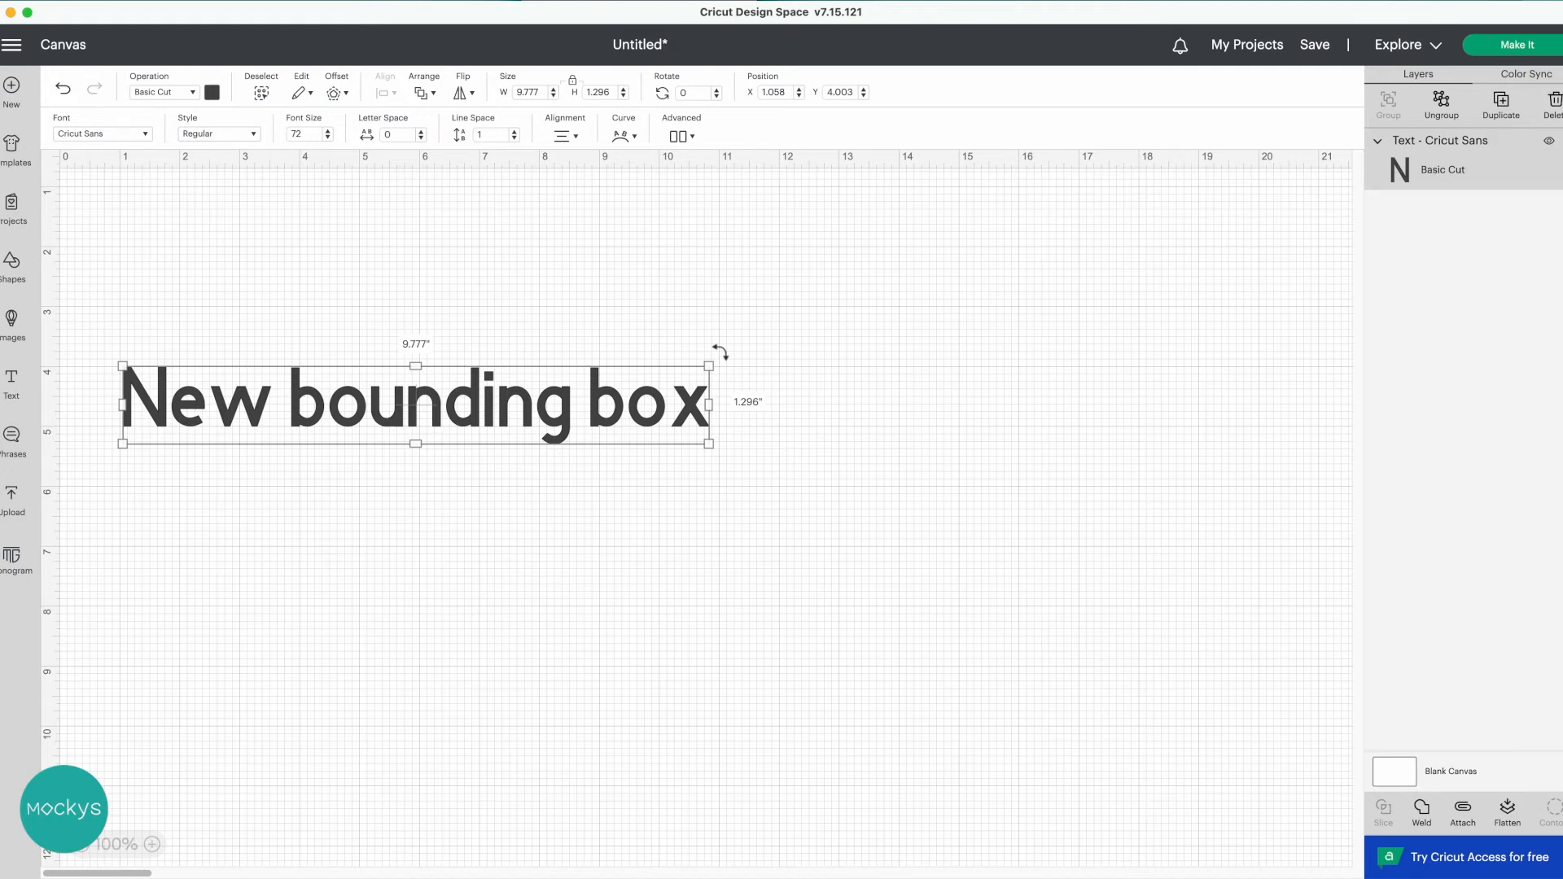
pyautogui.moveTo(722, 353); pyautogui.dragTo(672, 268)
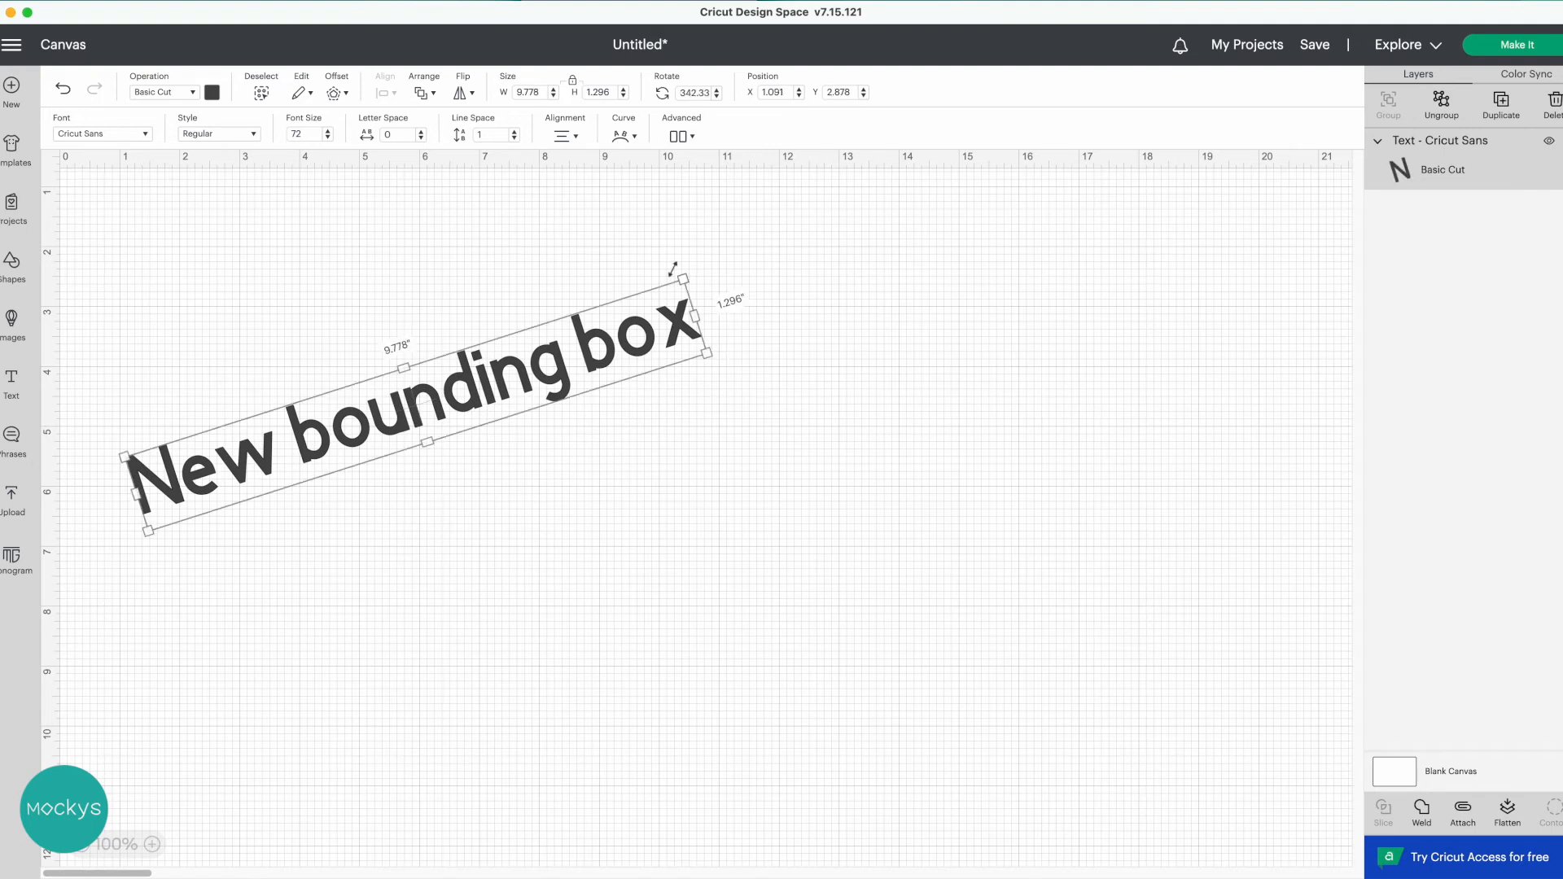
pyautogui.click(690, 93)
pyautogui.write('0')
pyautogui.press('Return')
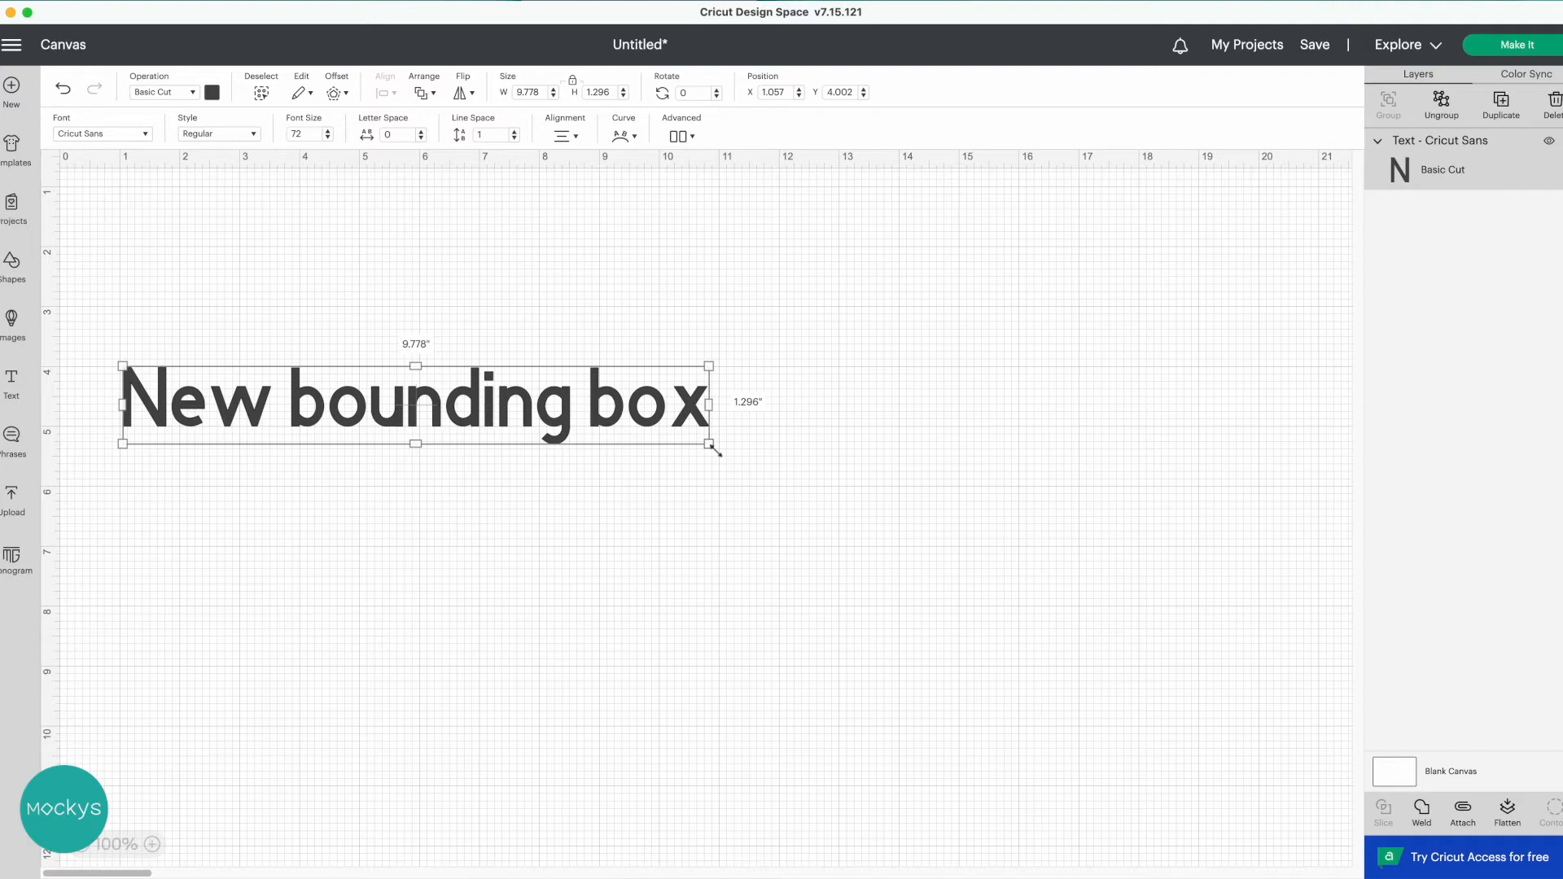
# - Scale the text proportionally to about 17.6 in wide and stretch only its bounding box to about 6.2 in tall
pyautogui.moveTo(715, 450); pyautogui.dragTo(1028, 514)
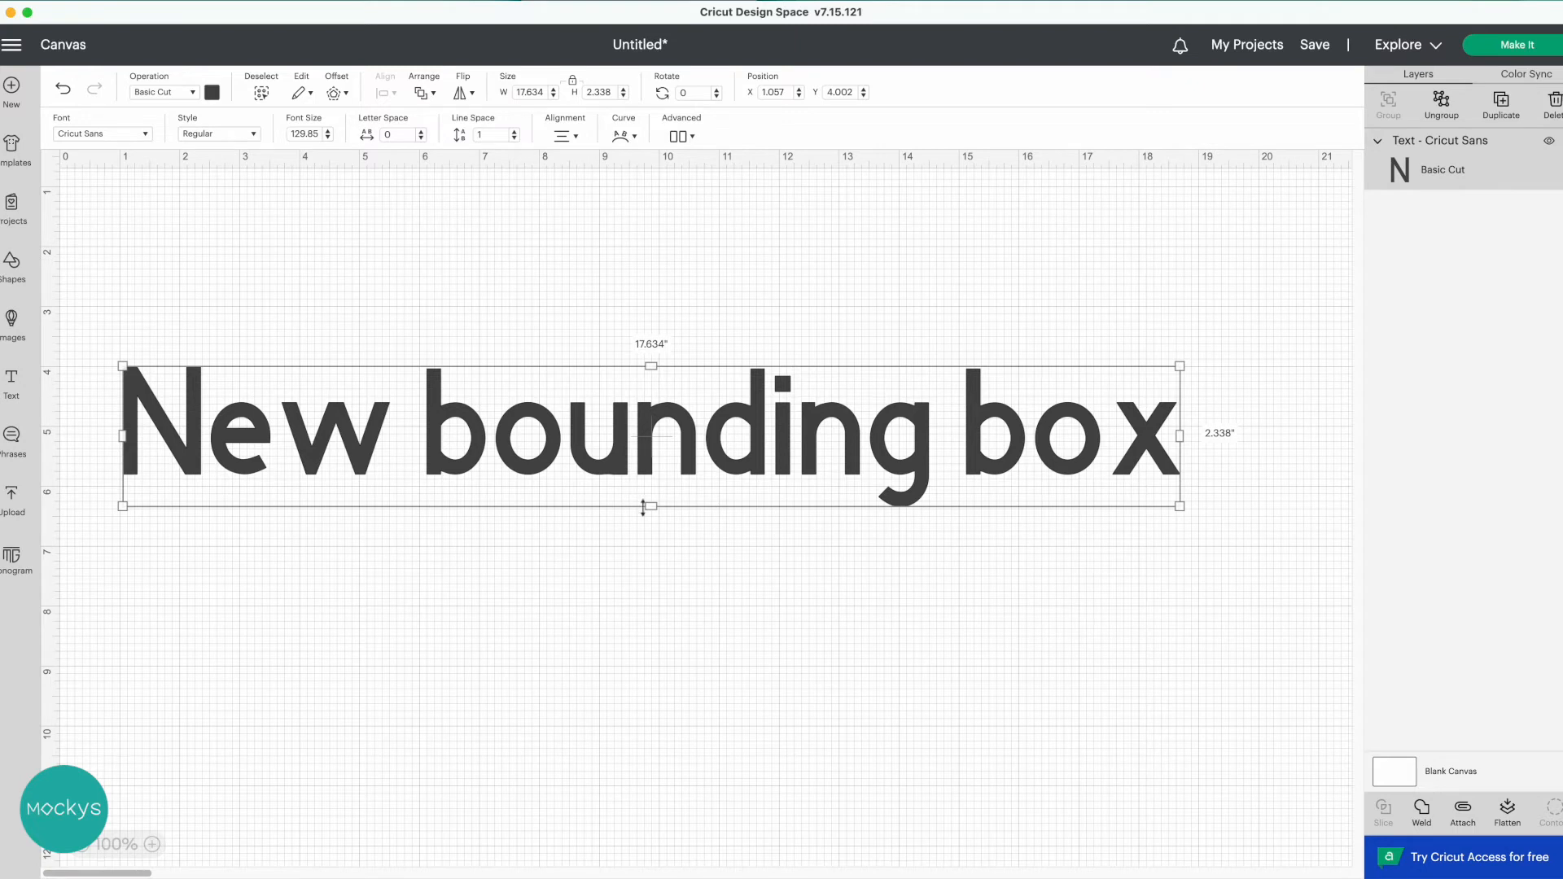
pyautogui.moveTo(655, 507); pyautogui.dragTo(684, 750)
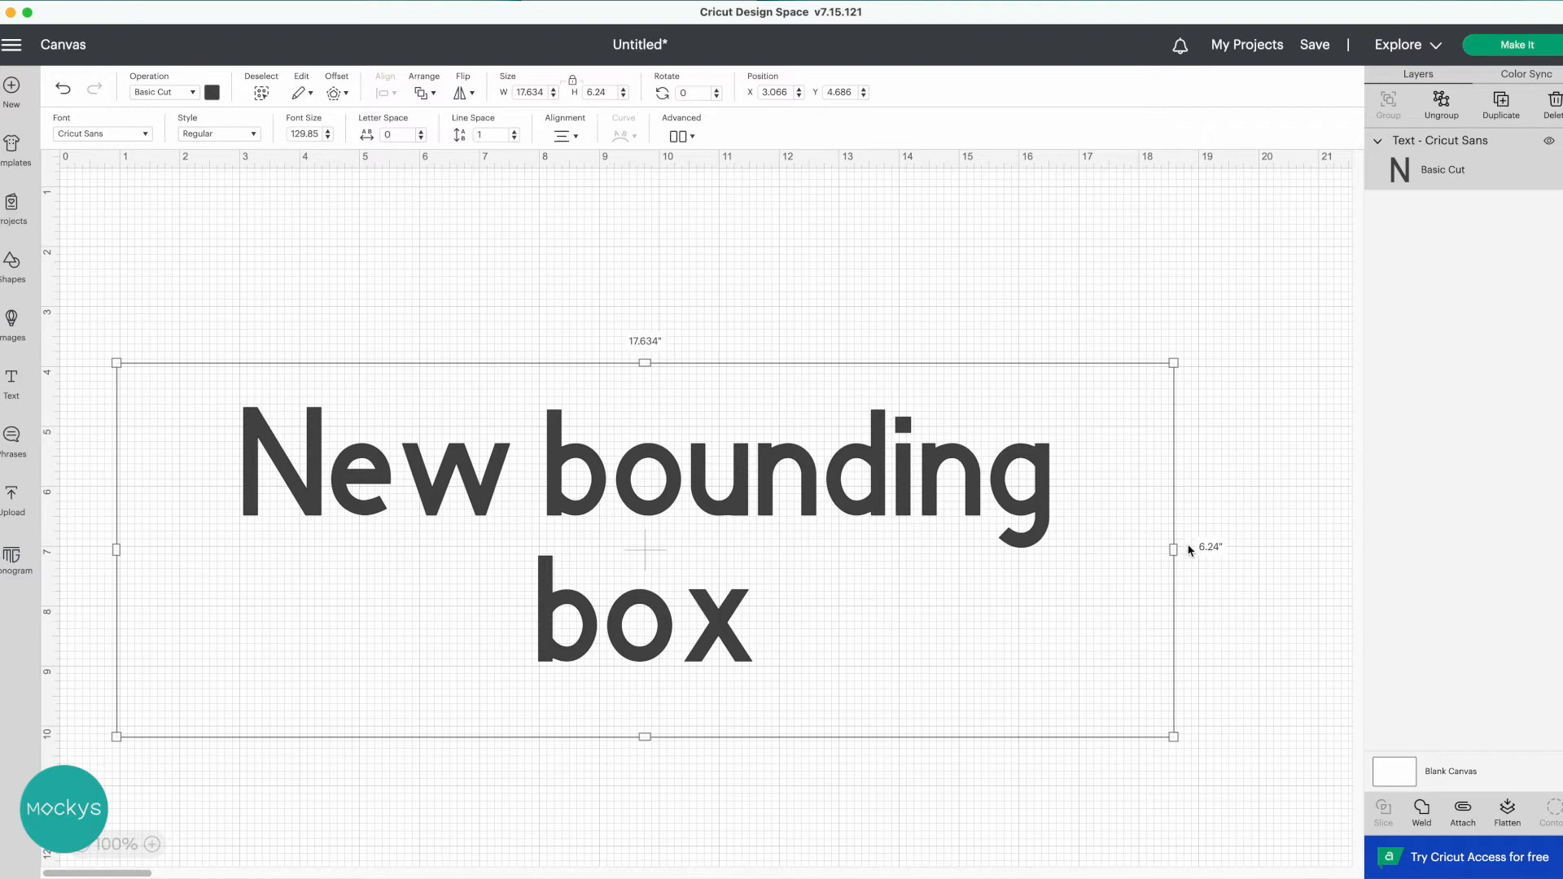
# - Narrow the bounding box to about 12.4 in so the text wraps onto three lines, and move it up and right on the canvas
pyautogui.moveTo(1173, 551); pyautogui.dragTo(905, 572)
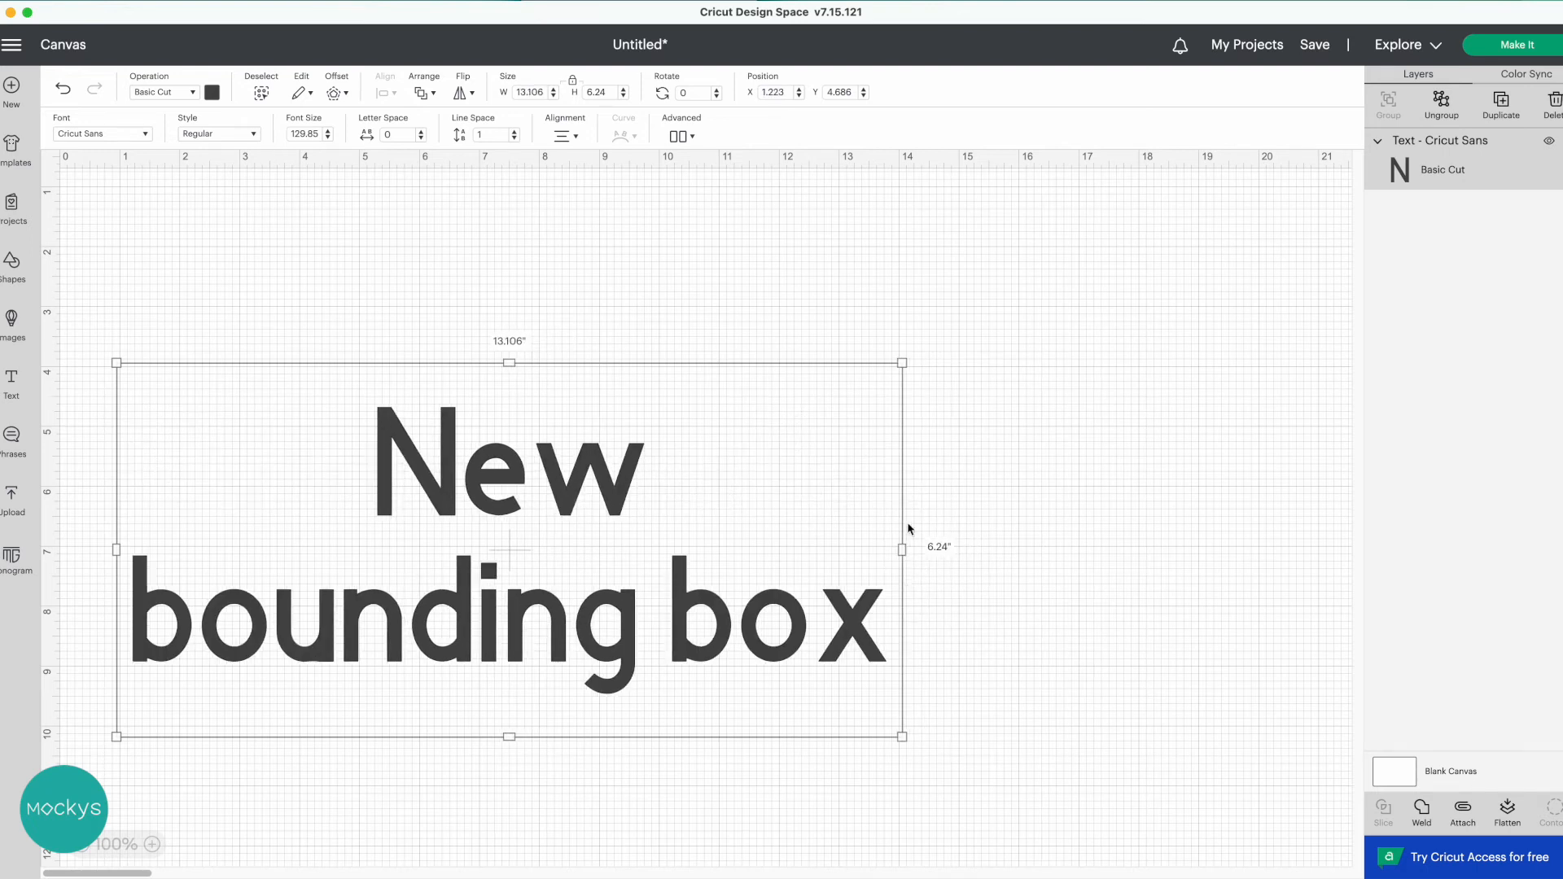
pyautogui.moveTo(900, 548); pyautogui.dragTo(857, 548)
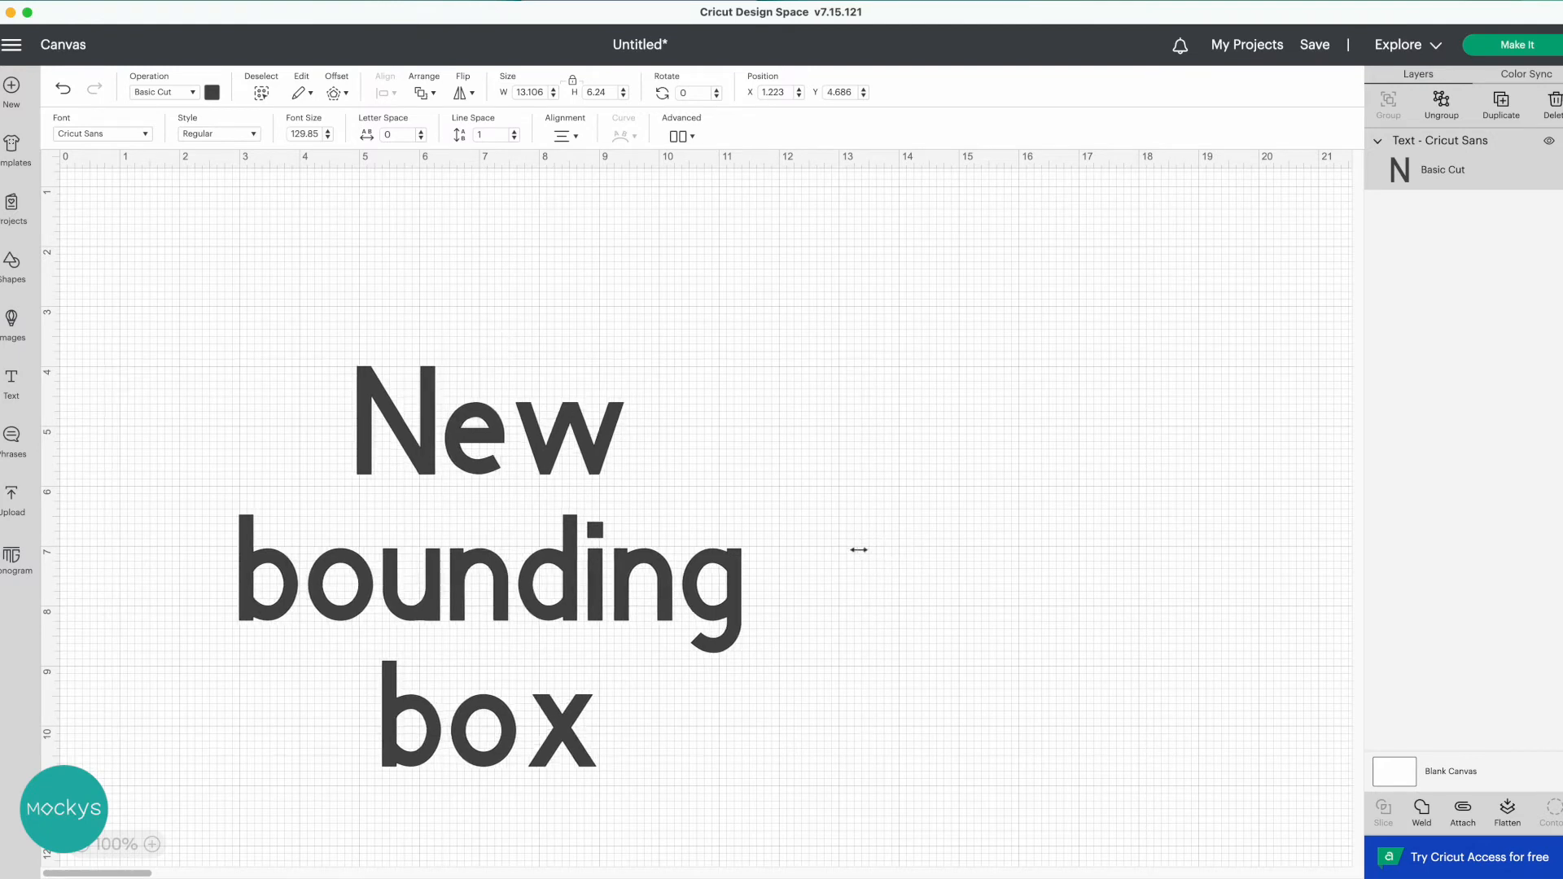
pyautogui.moveTo(597, 612); pyautogui.dragTo(771, 515)
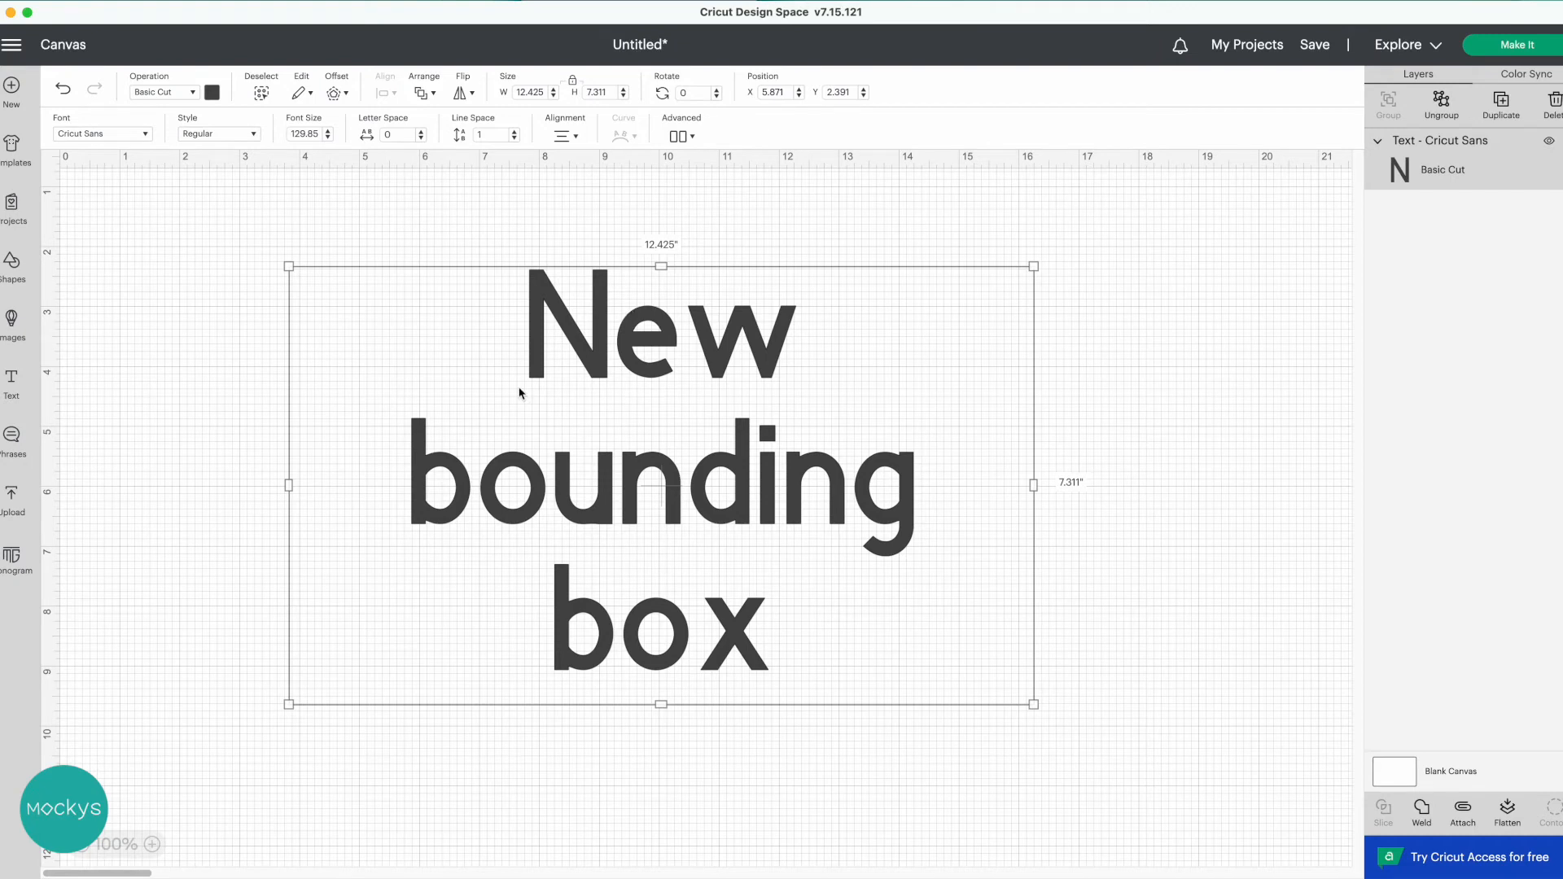
pyautogui.click(569, 137)
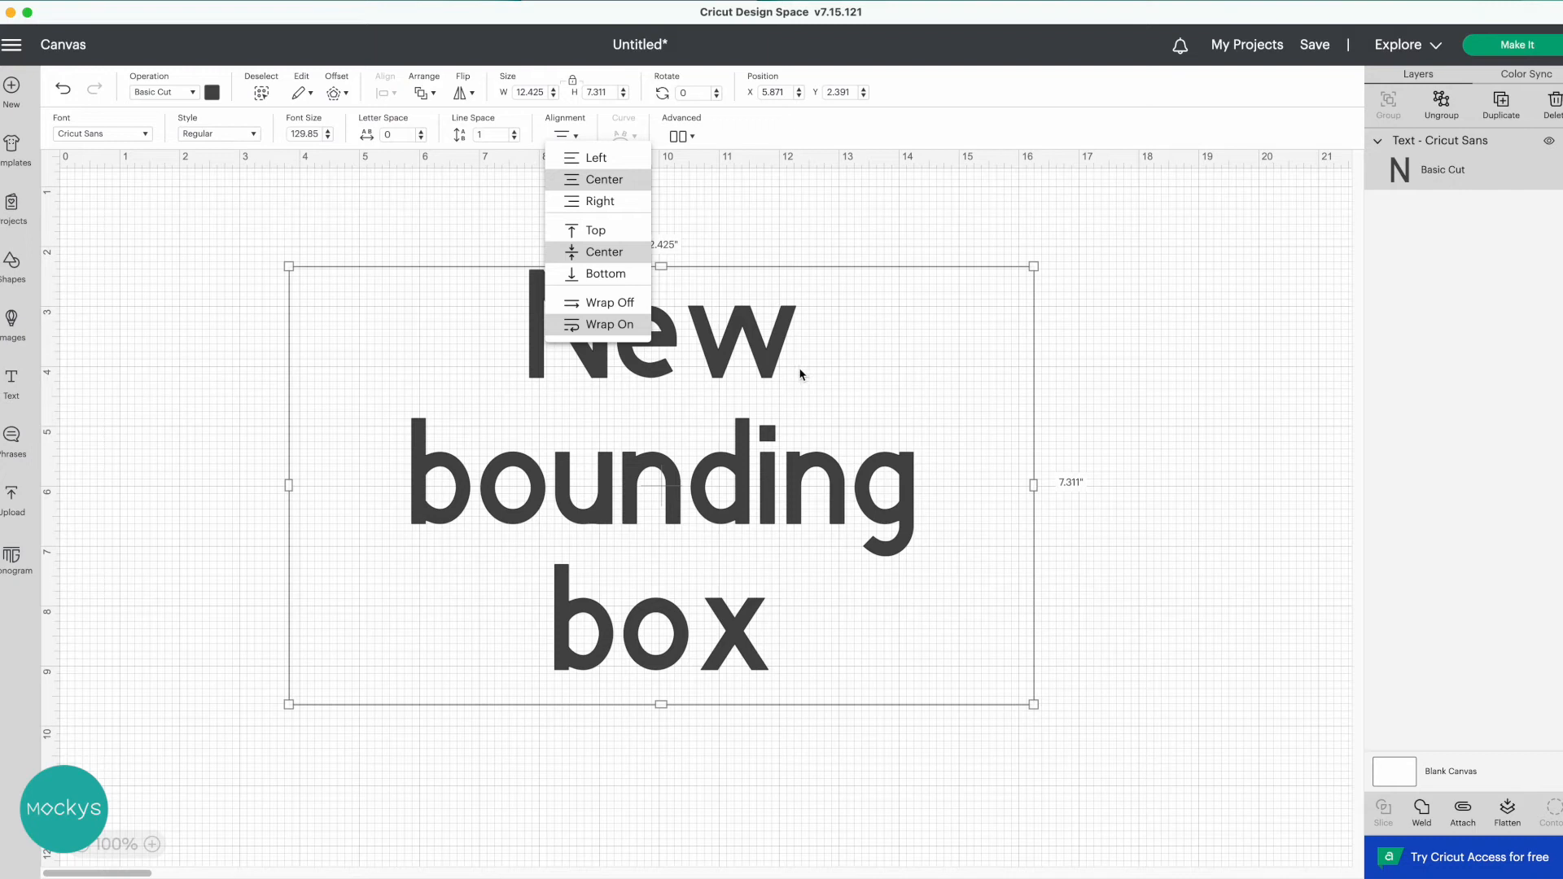
pyautogui.click(760, 415)
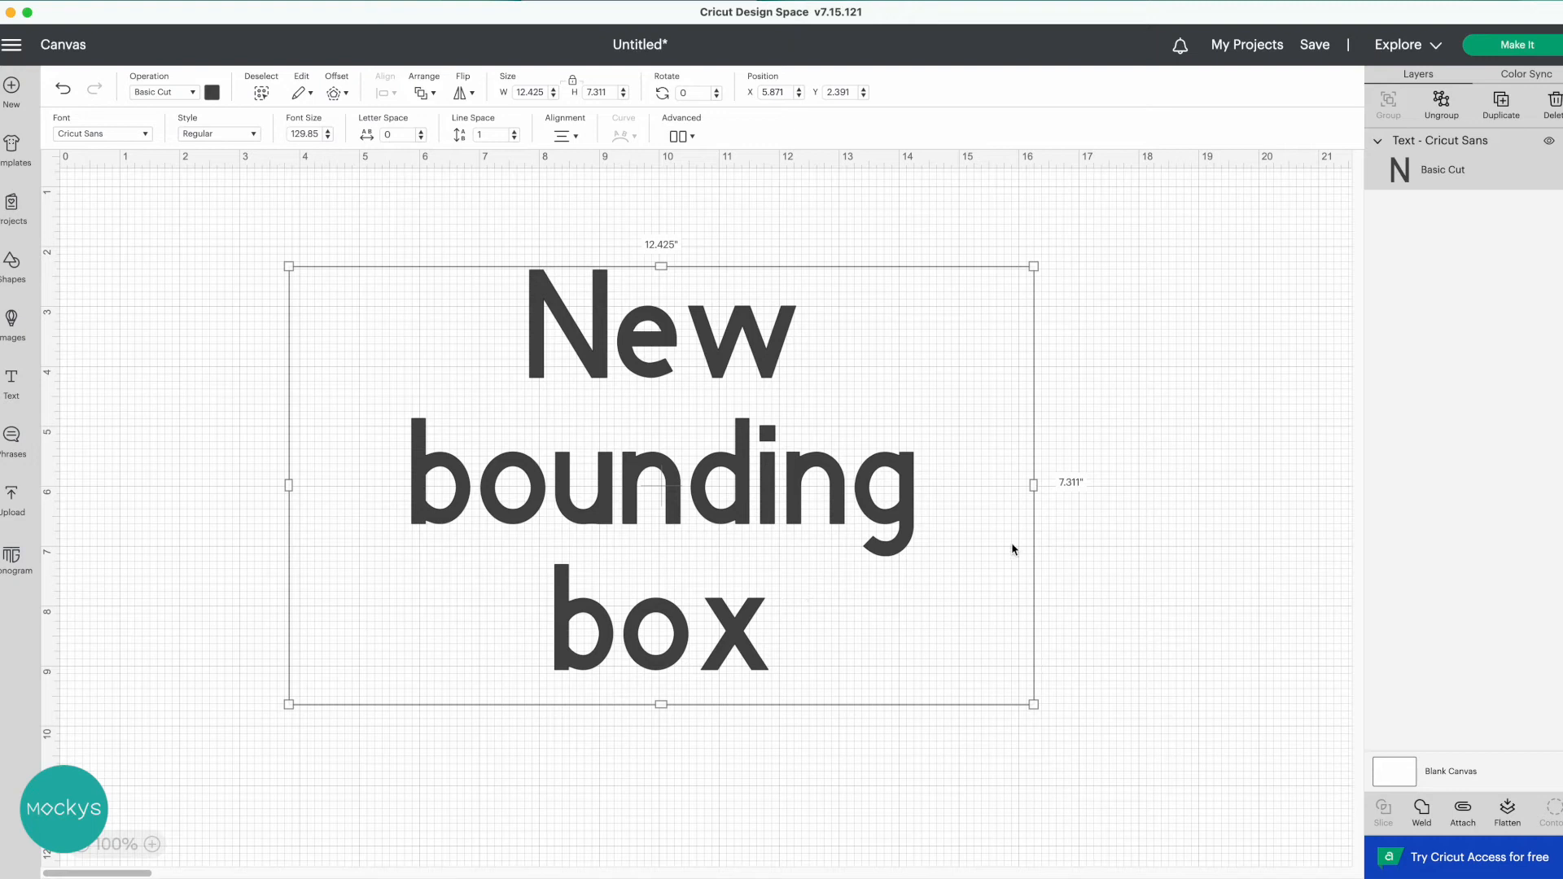
# - Move the text down and right, and enlarge its bounding box to about 21.7 in wide by 14.9 in tall
pyautogui.click(83, 845)
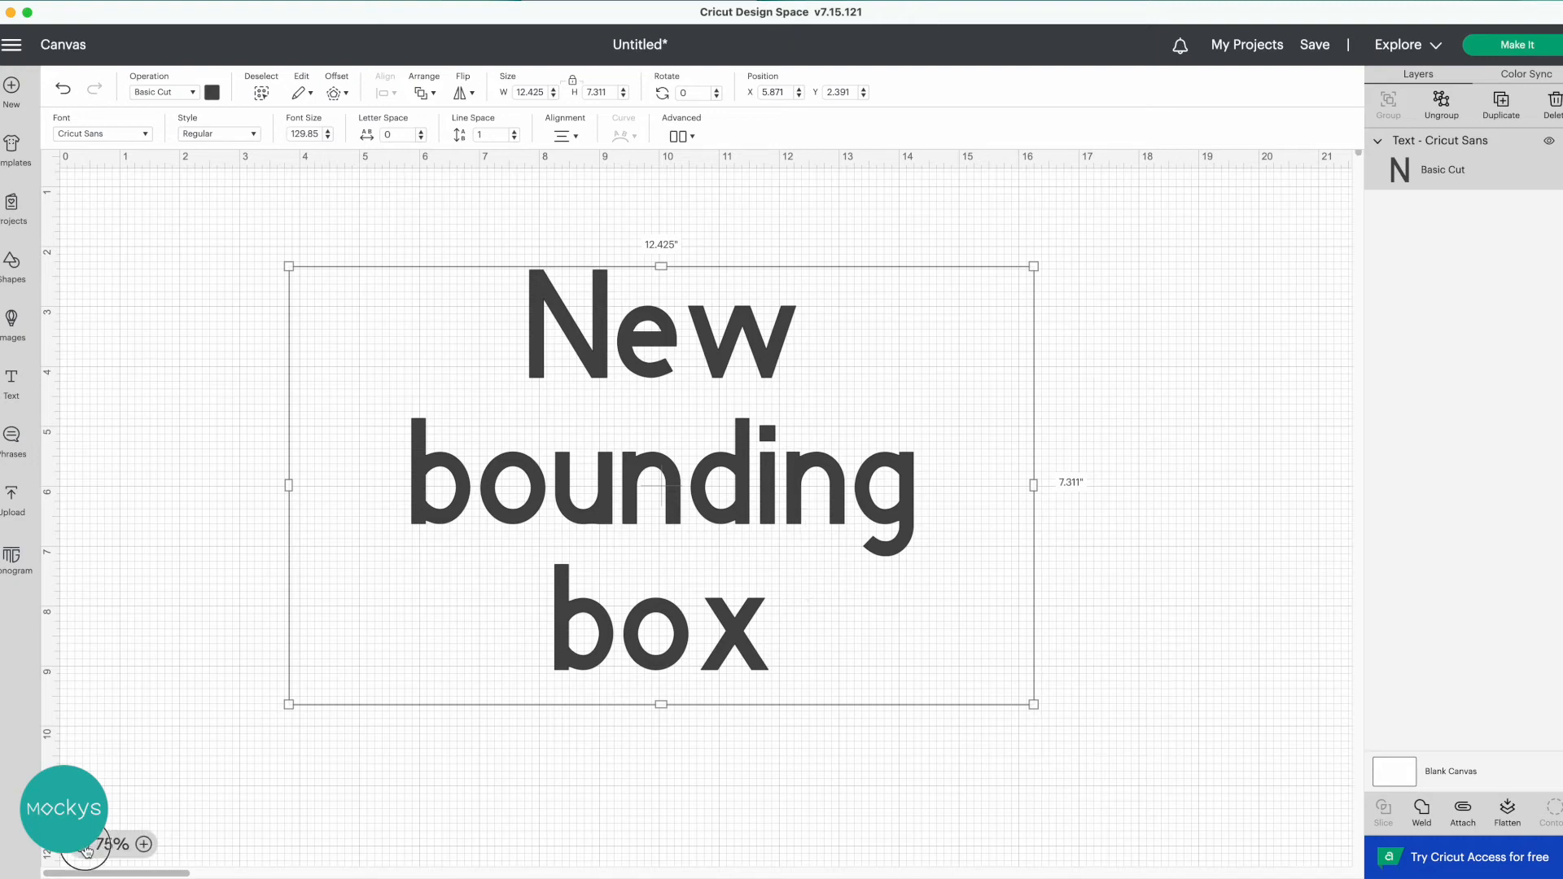
pyautogui.click(82, 845)
pyautogui.moveTo(403, 327); pyautogui.dragTo(624, 377)
pyautogui.moveTo(573, 453); pyautogui.dragTo(562, 681)
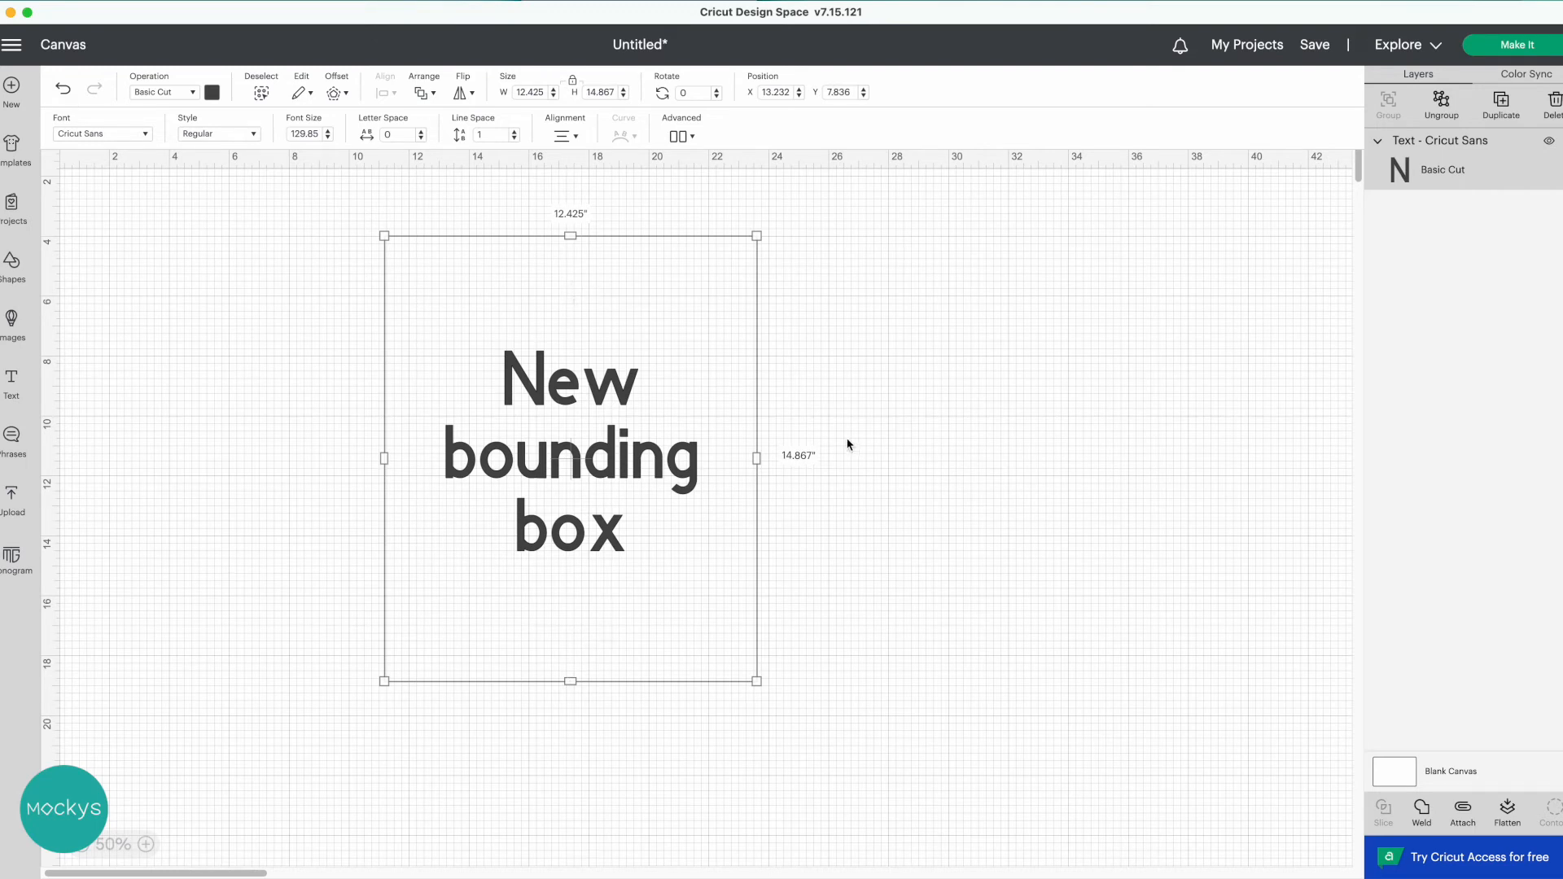
pyautogui.moveTo(758, 461); pyautogui.dragTo(1035, 451)
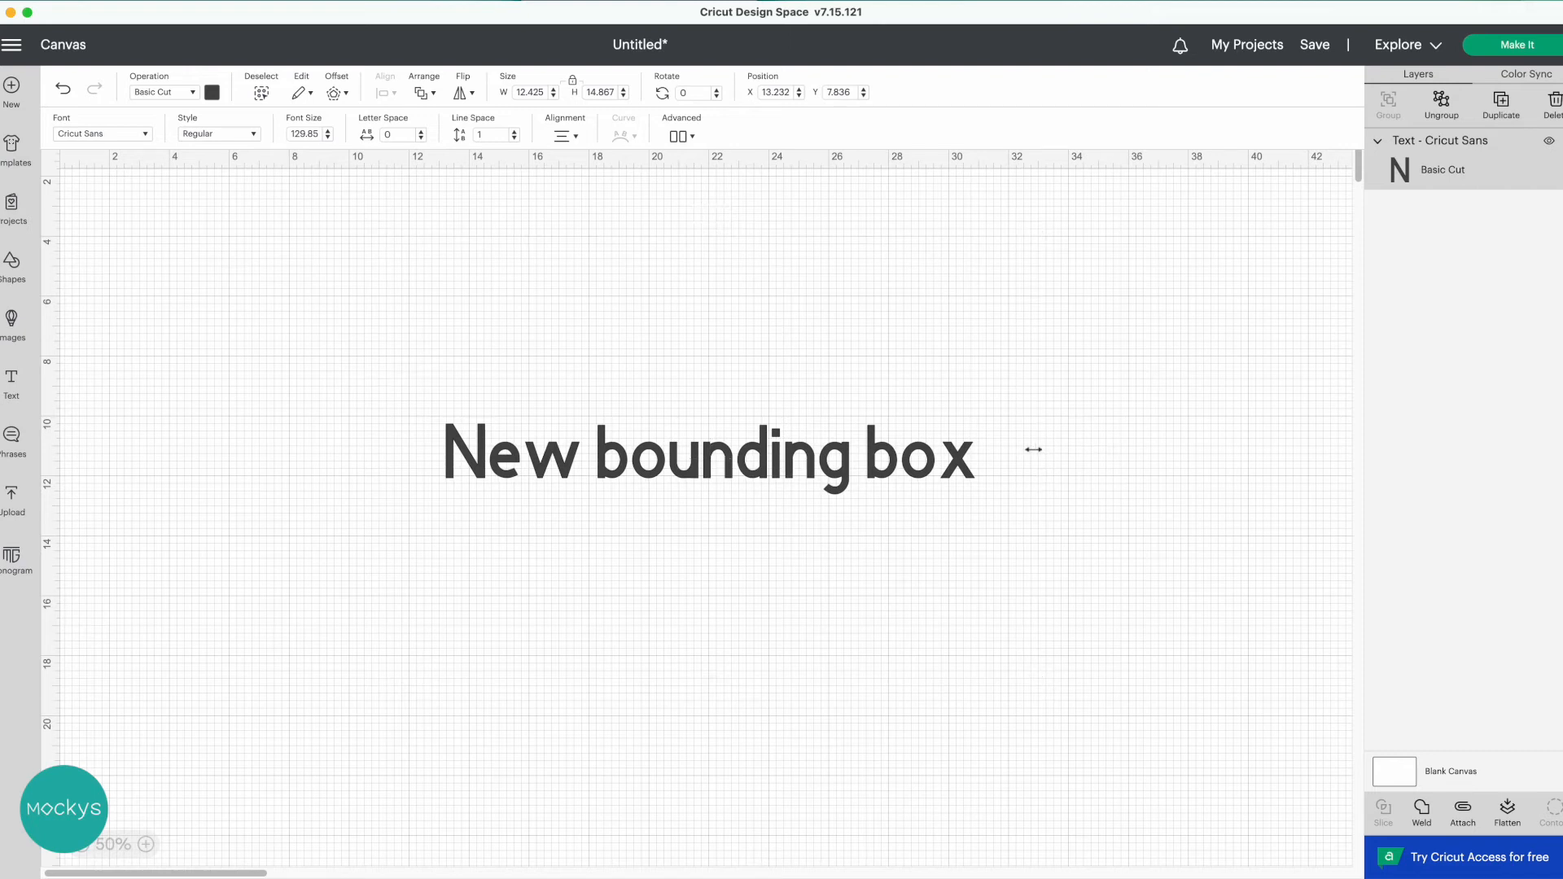
# - Turn text wrapping off and resize the bounding box to about 10.4 in wide by 15.2 in tall
pyautogui.click(561, 139)
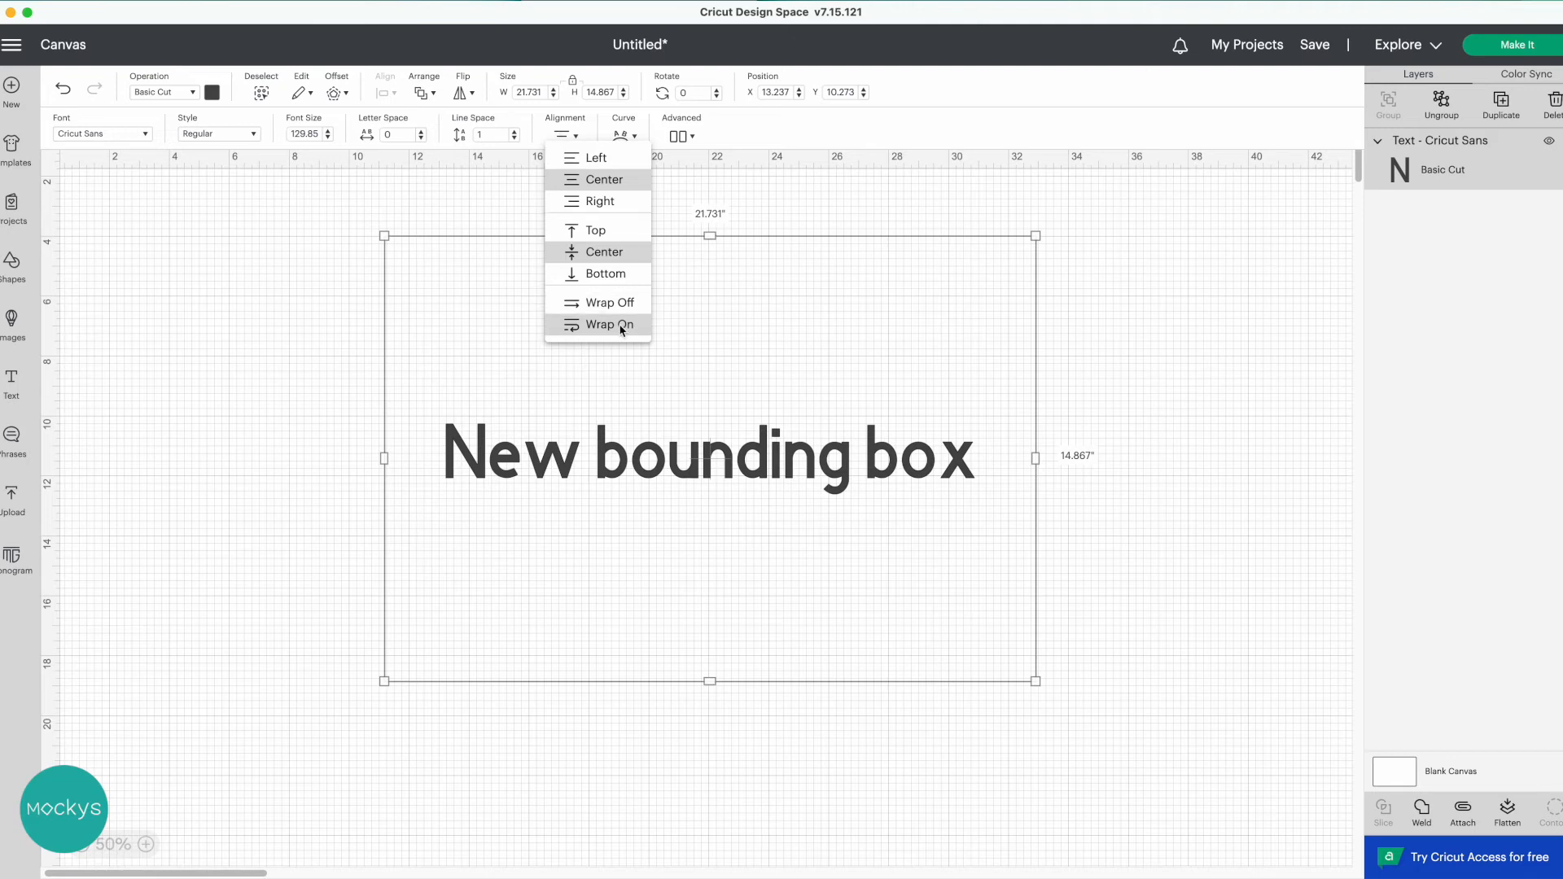
pyautogui.click(624, 305)
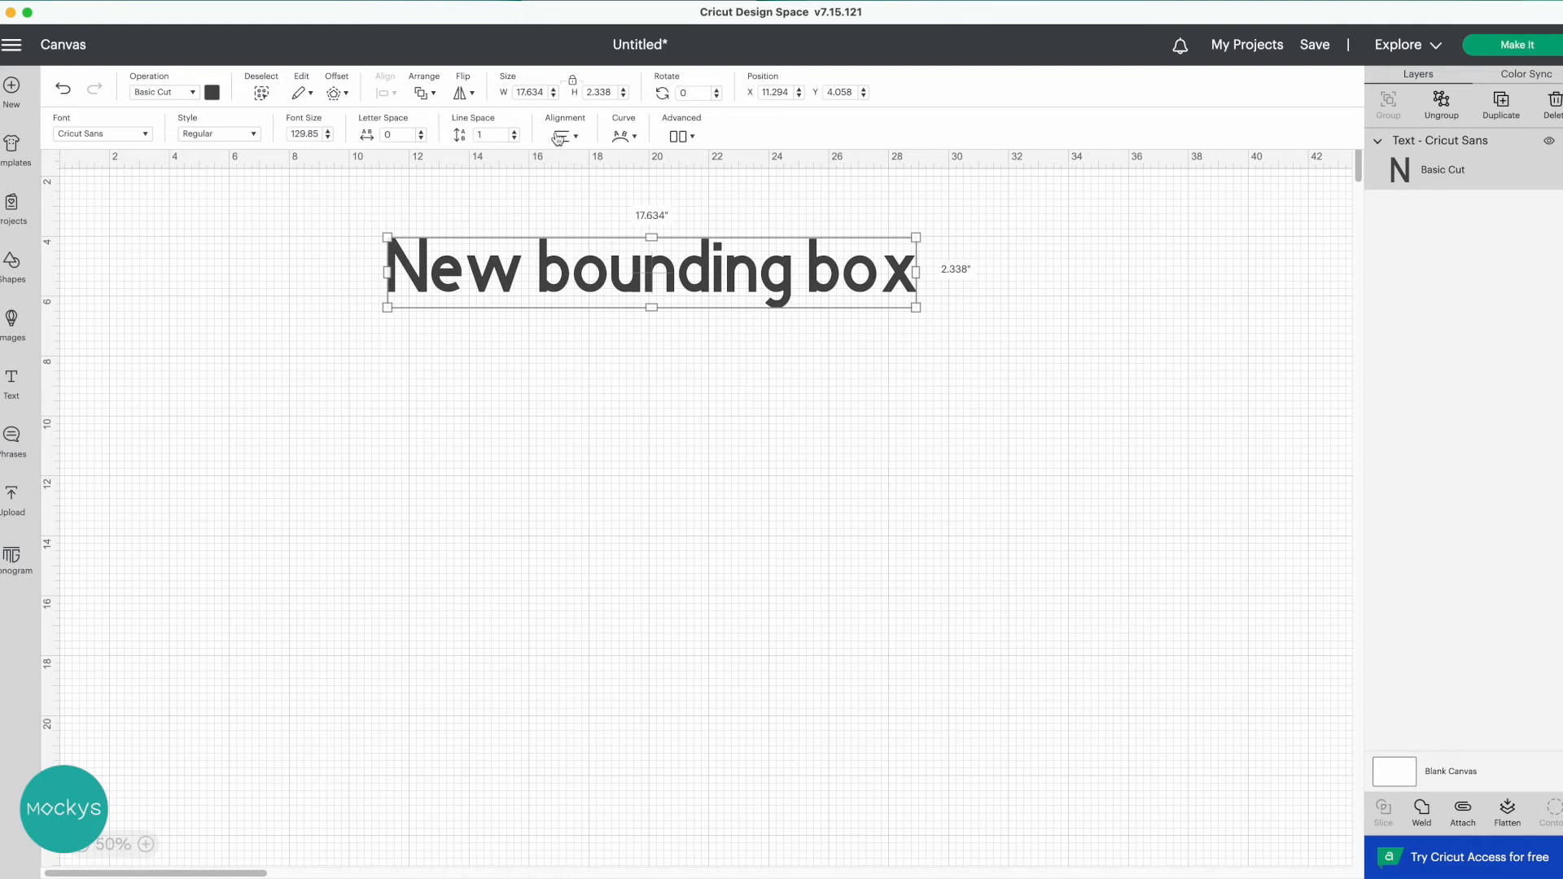
pyautogui.moveTo(916, 273); pyautogui.dragTo(699, 318)
pyautogui.moveTo(539, 453); pyautogui.dragTo(569, 687)
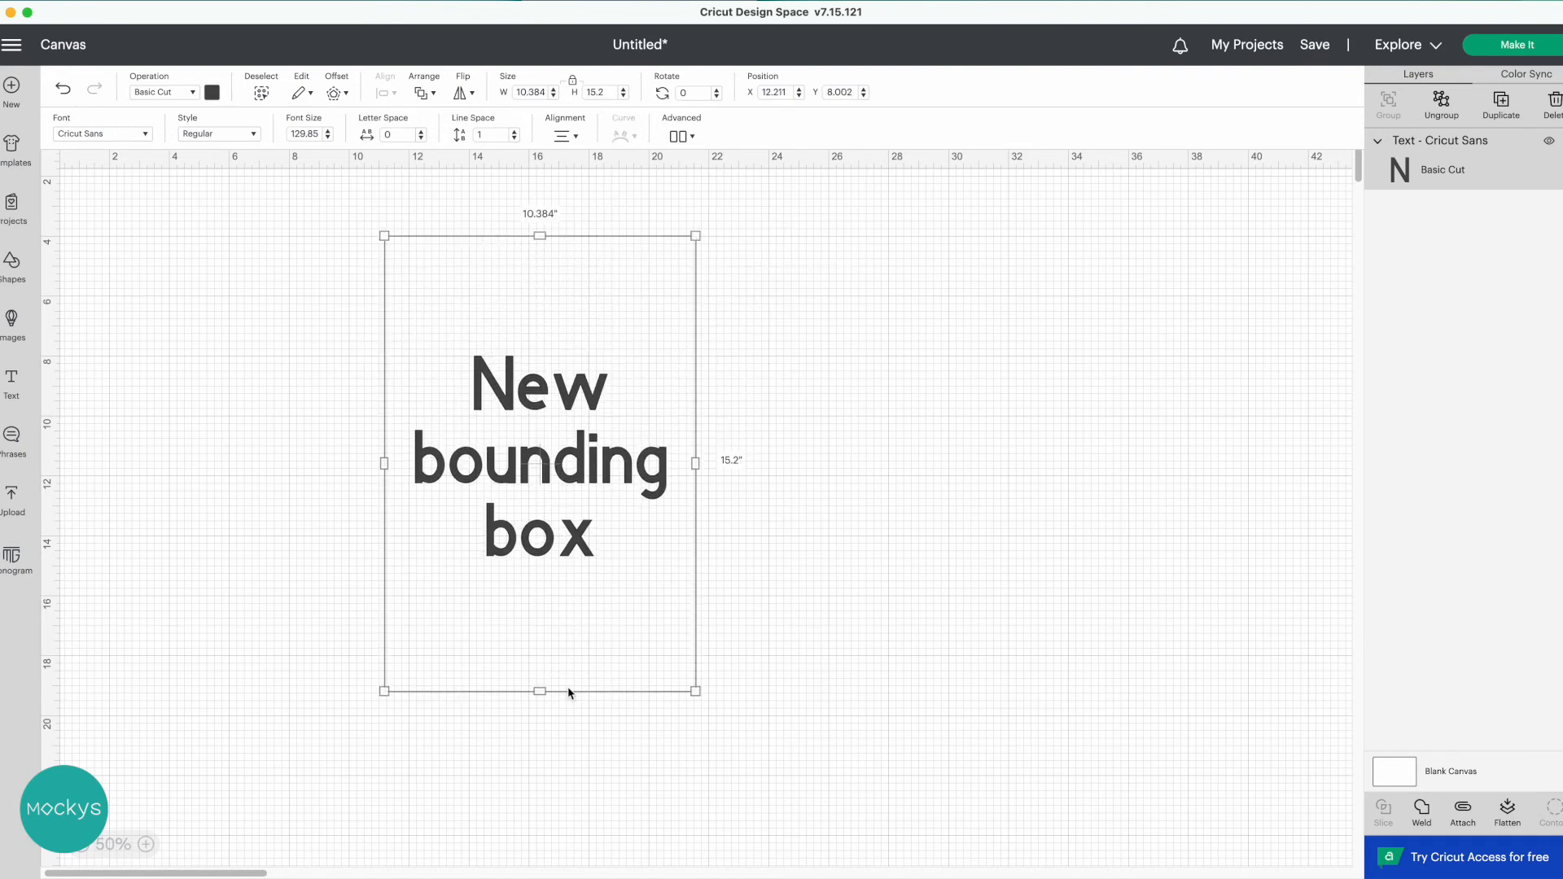
# - Align the text vertically to the top, to the bottom, and back to the center of its bounding box
pyautogui.click(570, 136)
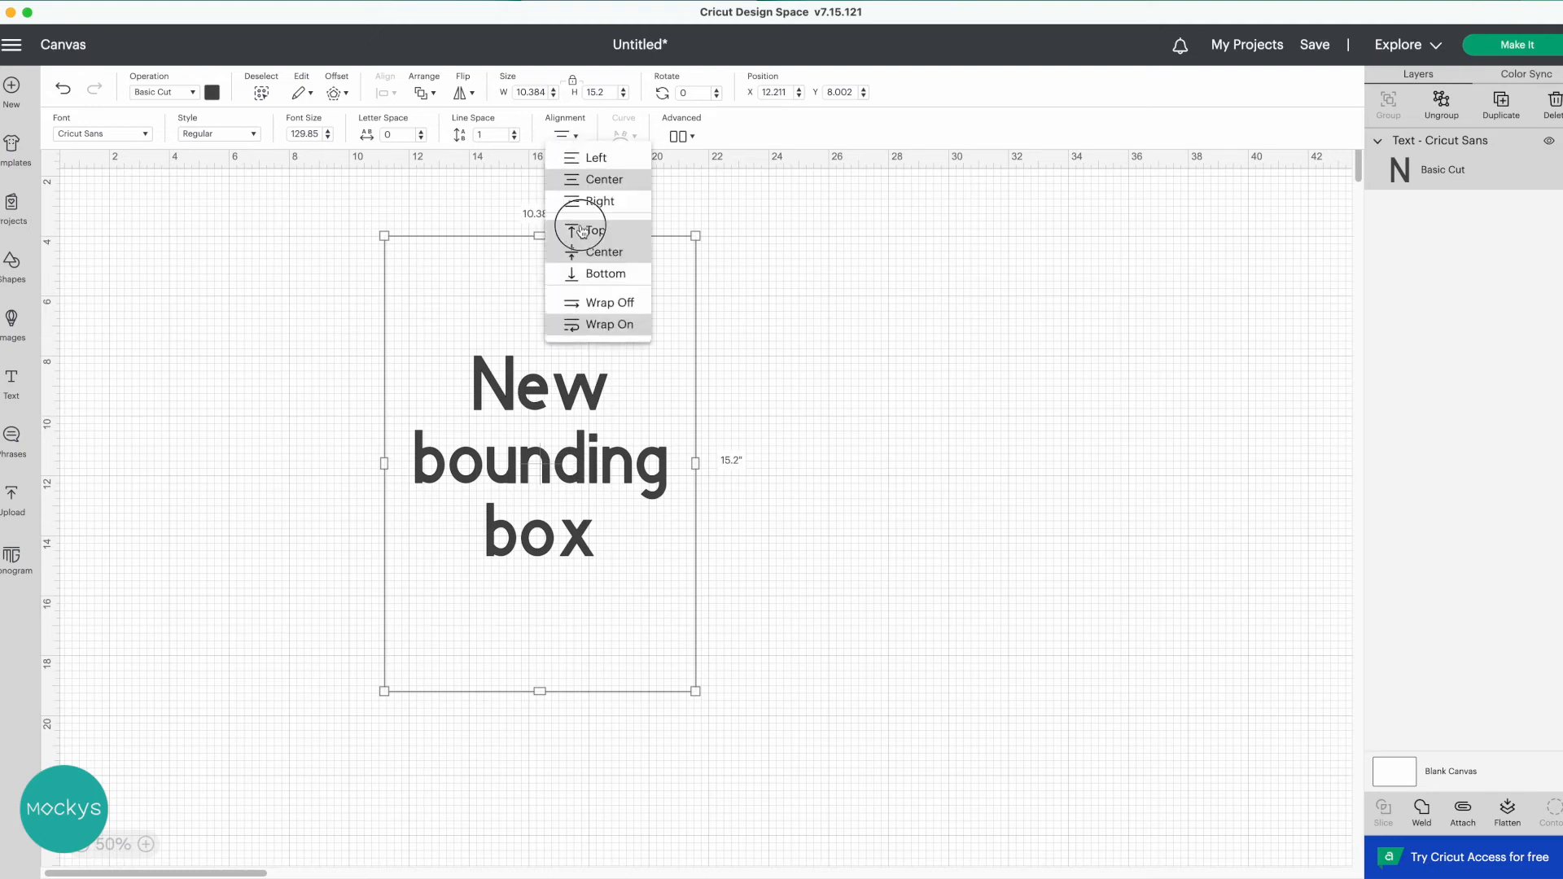
pyautogui.click(580, 230)
pyautogui.click(570, 136)
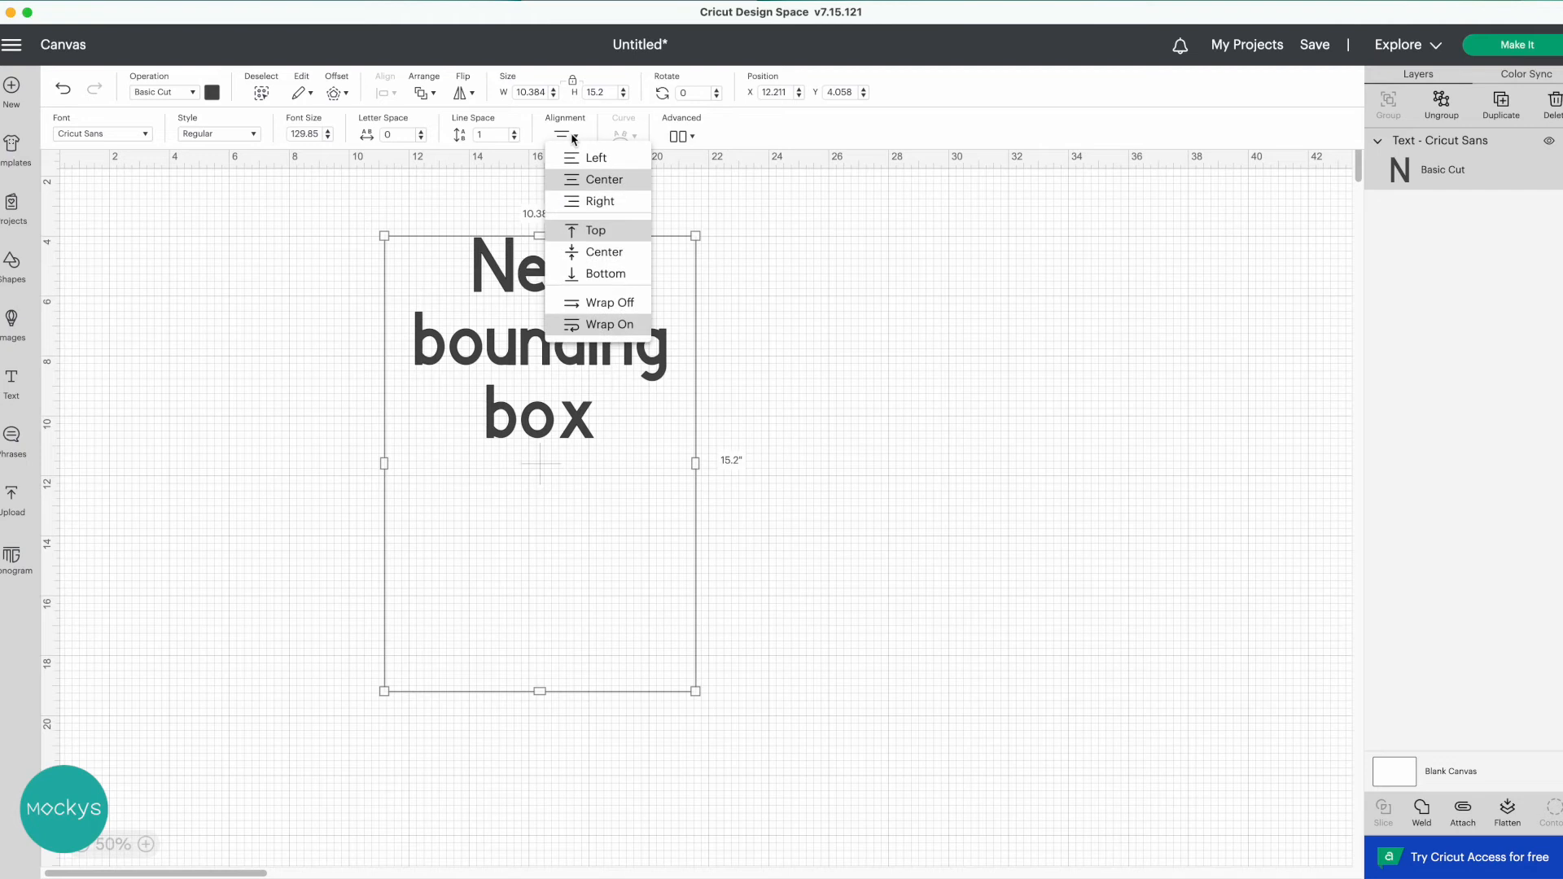
pyautogui.click(604, 275)
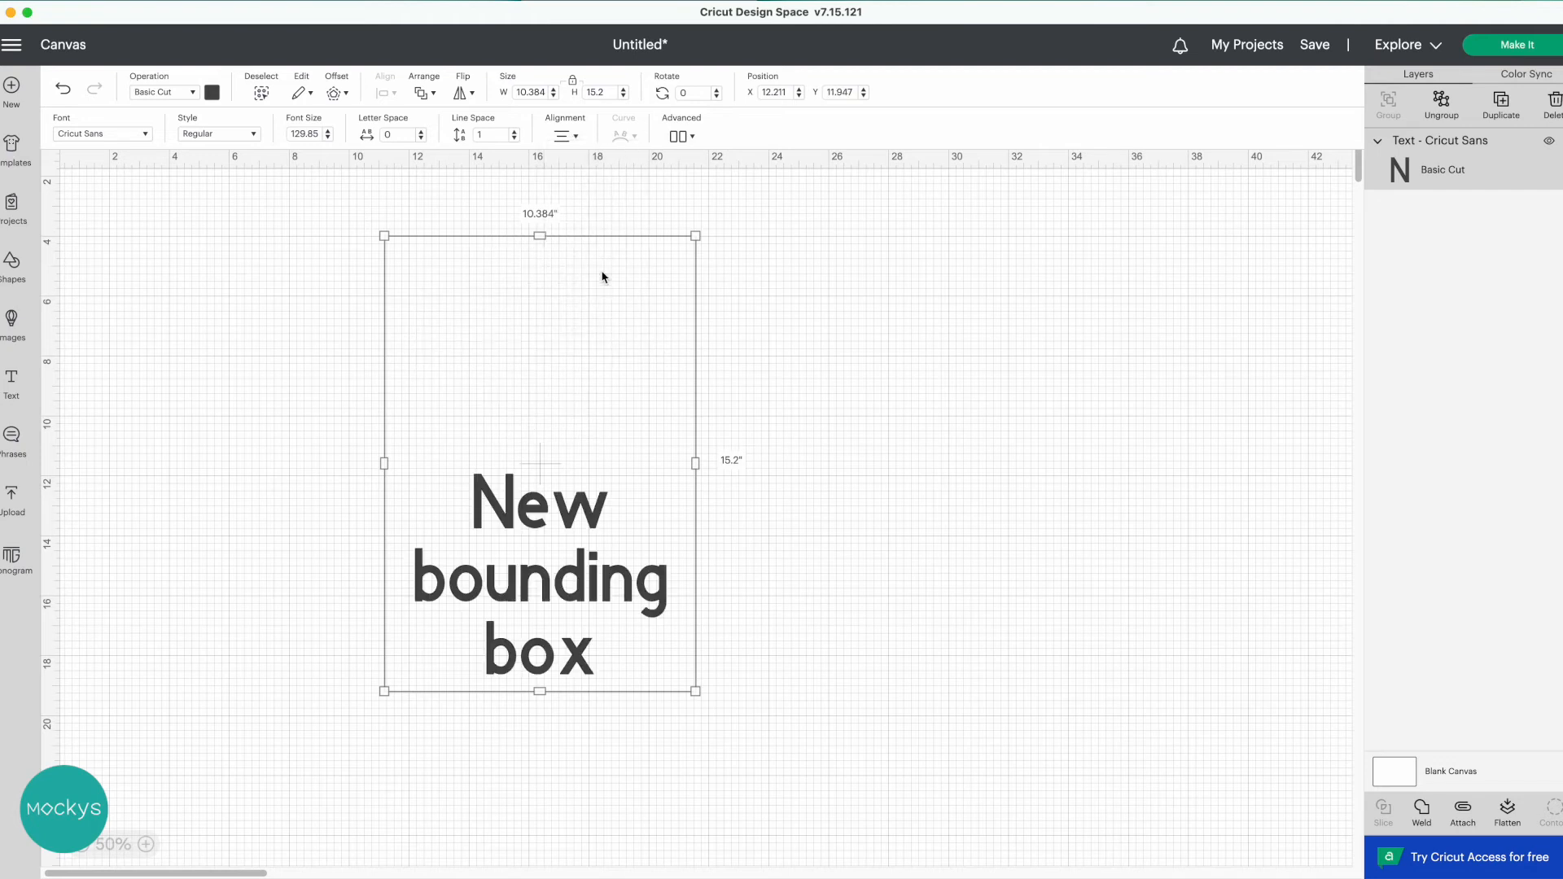
pyautogui.click(567, 136)
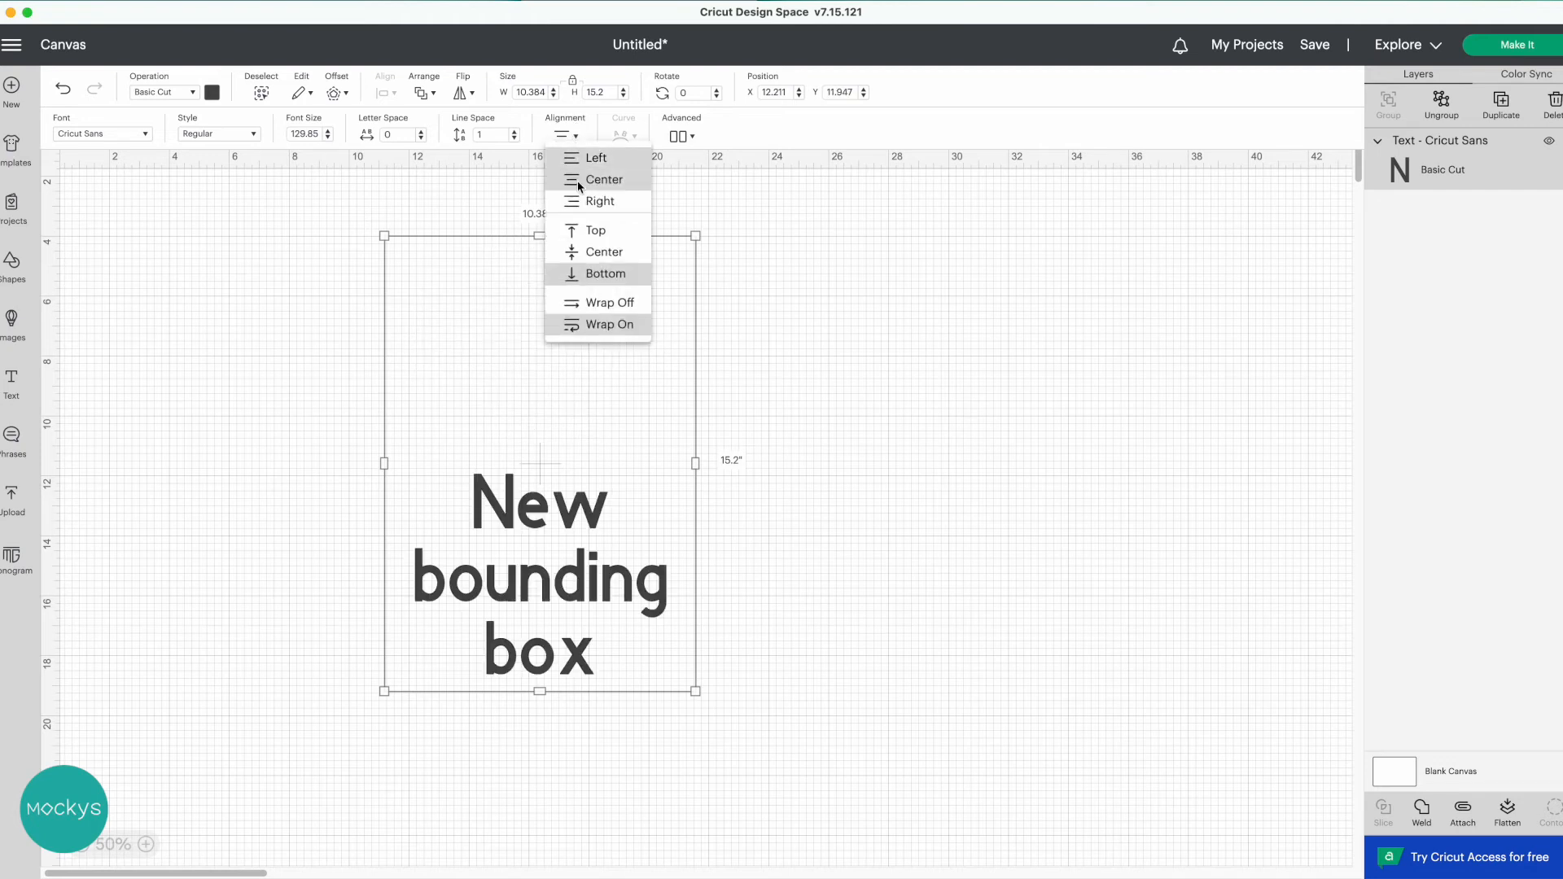
pyautogui.click(594, 253)
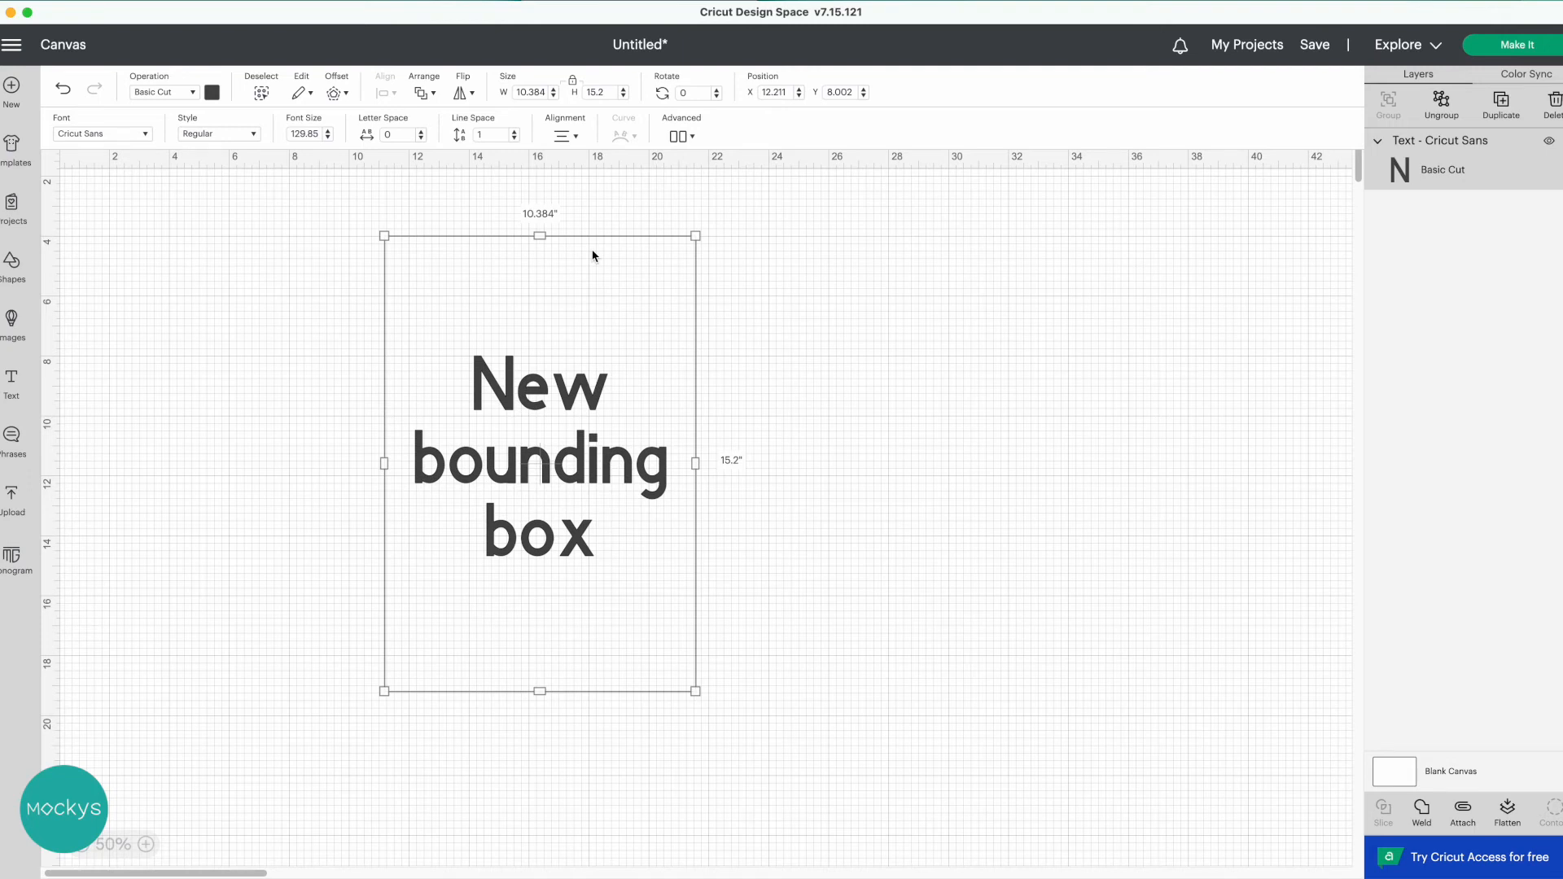
pyautogui.click(572, 136)
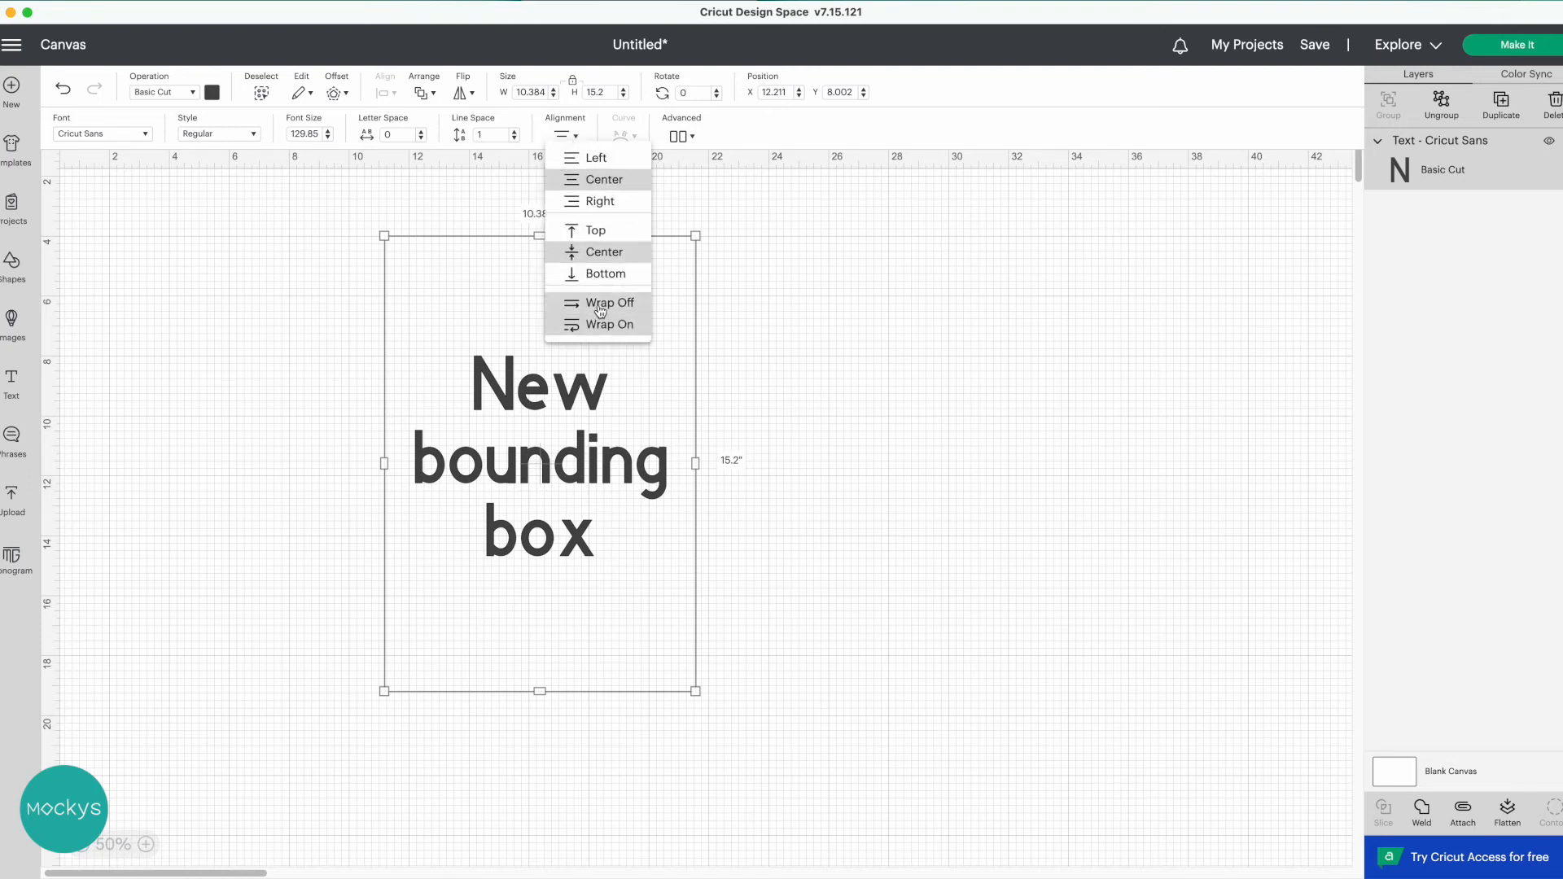
pyautogui.click(1051, 375)
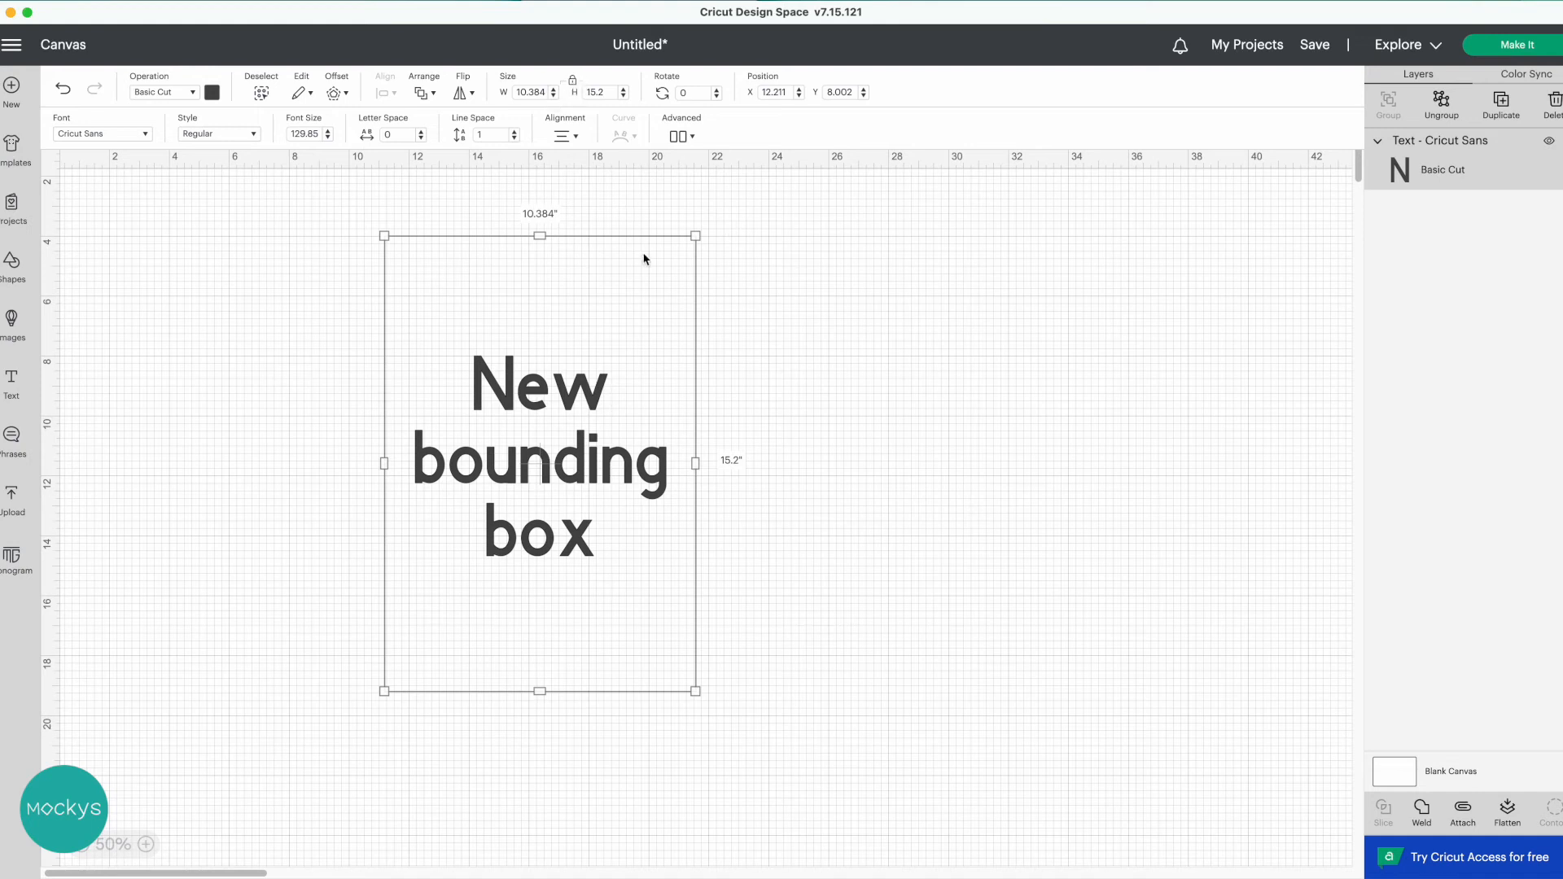
# - Unlock the text's proportions, set its width and height to 8 in each, and lock the proportions again
pyautogui.click(573, 84)
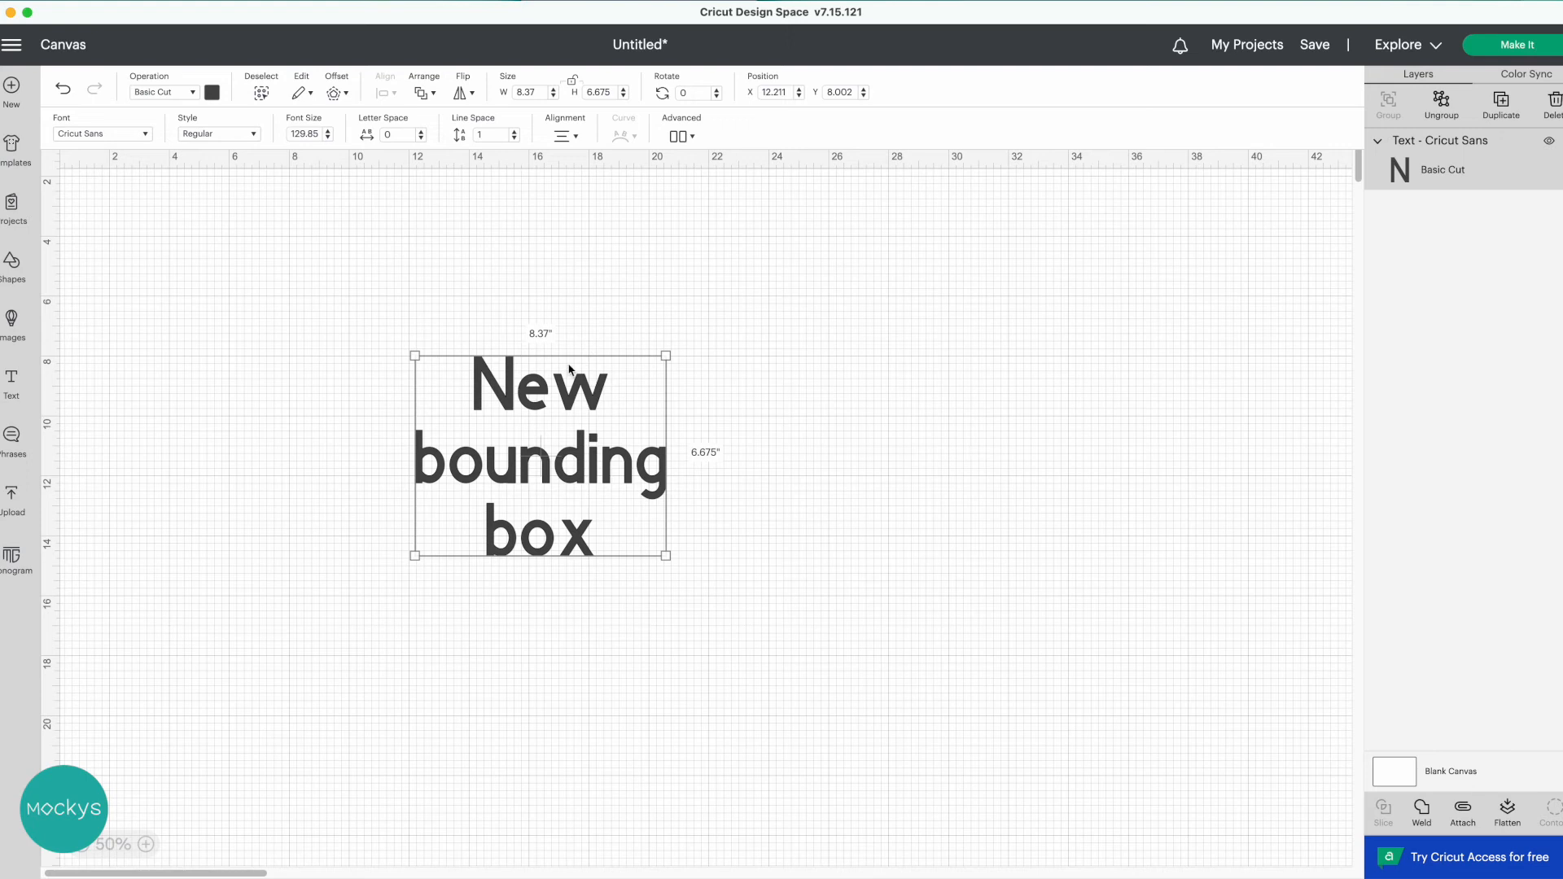
pyautogui.click(511, 93)
pyautogui.write('8')
pyautogui.click(605, 92)
pyautogui.write('8')
pyautogui.press('Return')
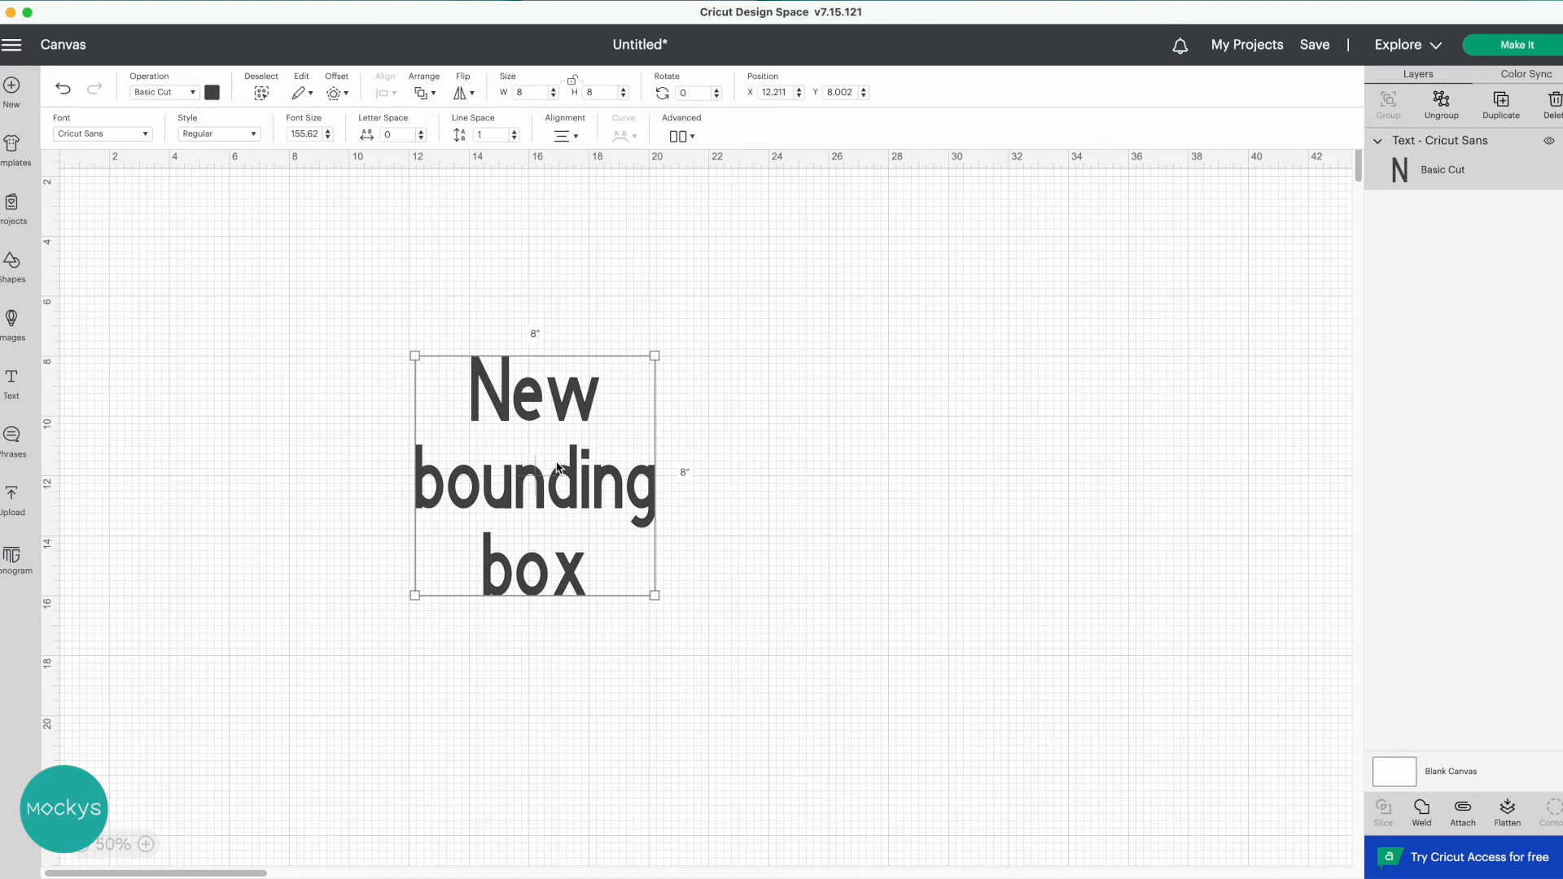
pyautogui.click(572, 84)
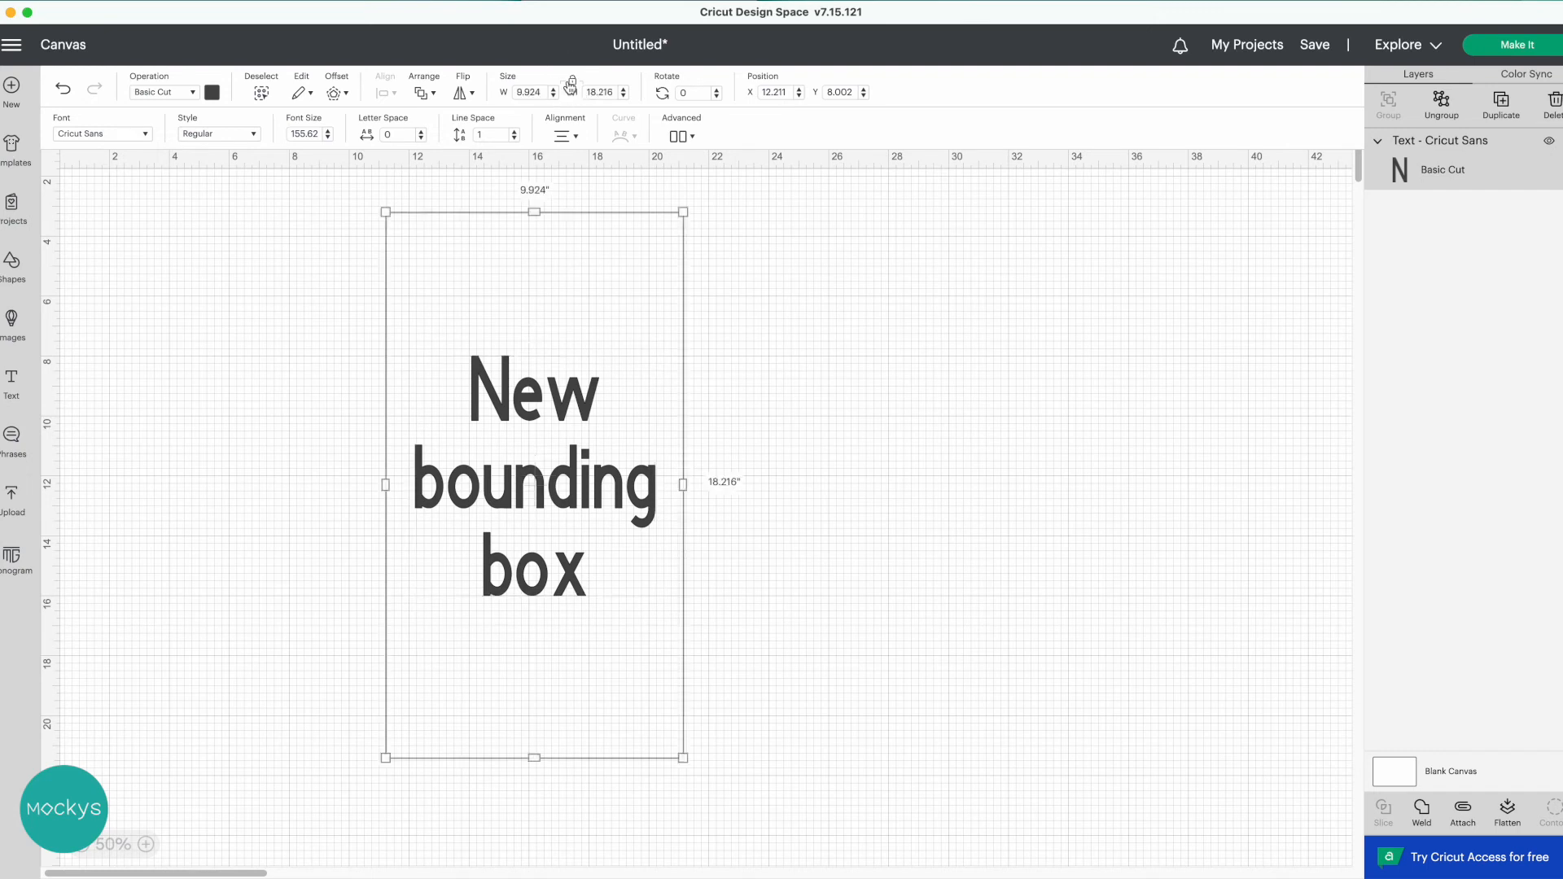
# - Undo the last height change and set the bounding box width to 8 in with the proportions locked
pyautogui.click(64, 93)
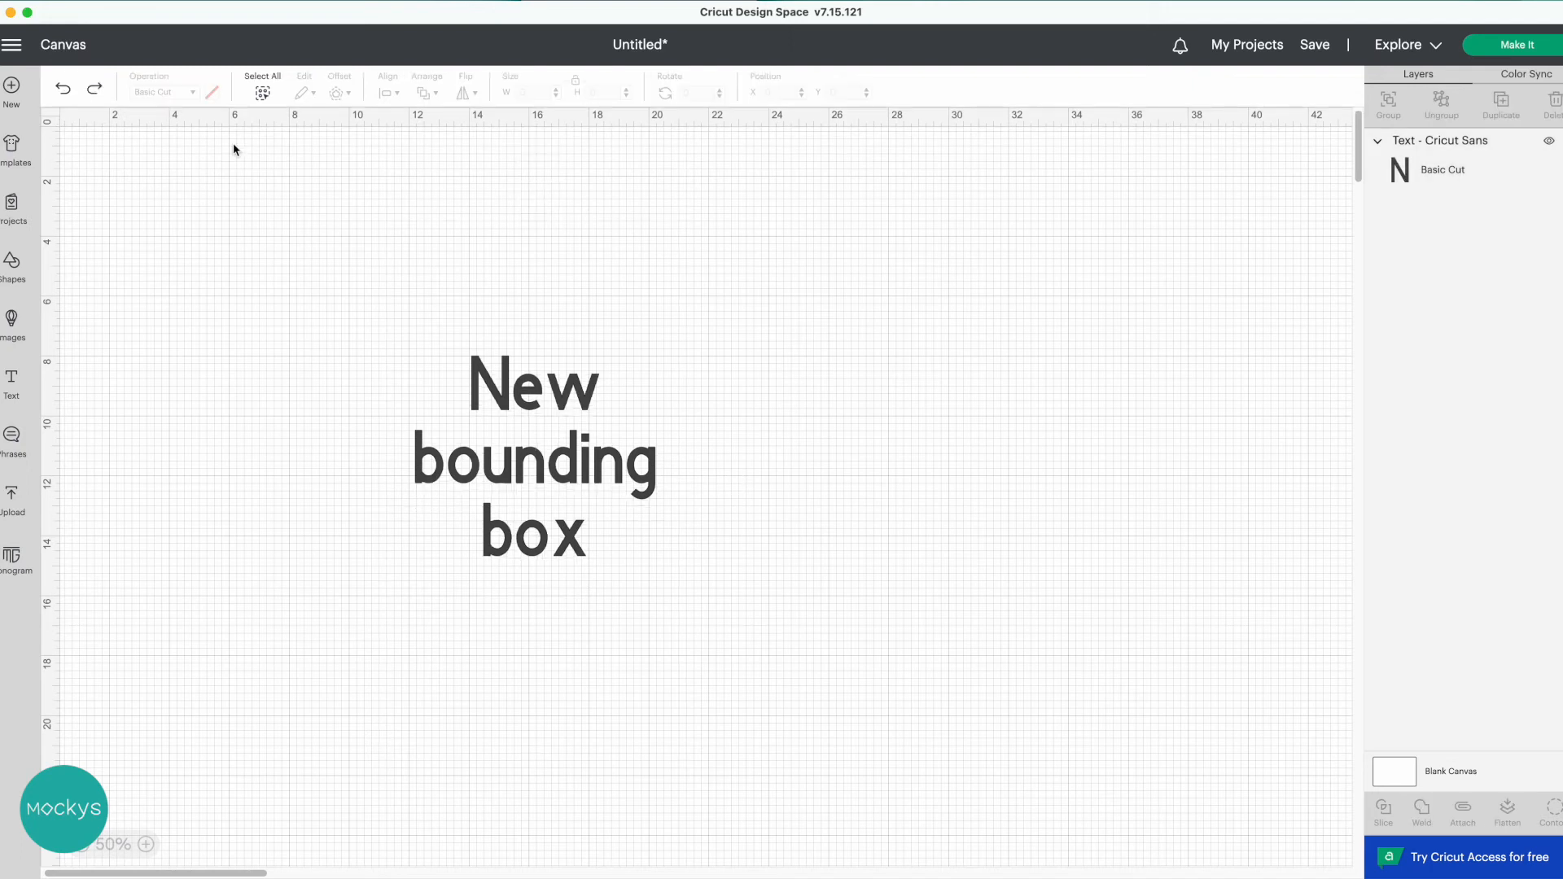
pyautogui.click(616, 450)
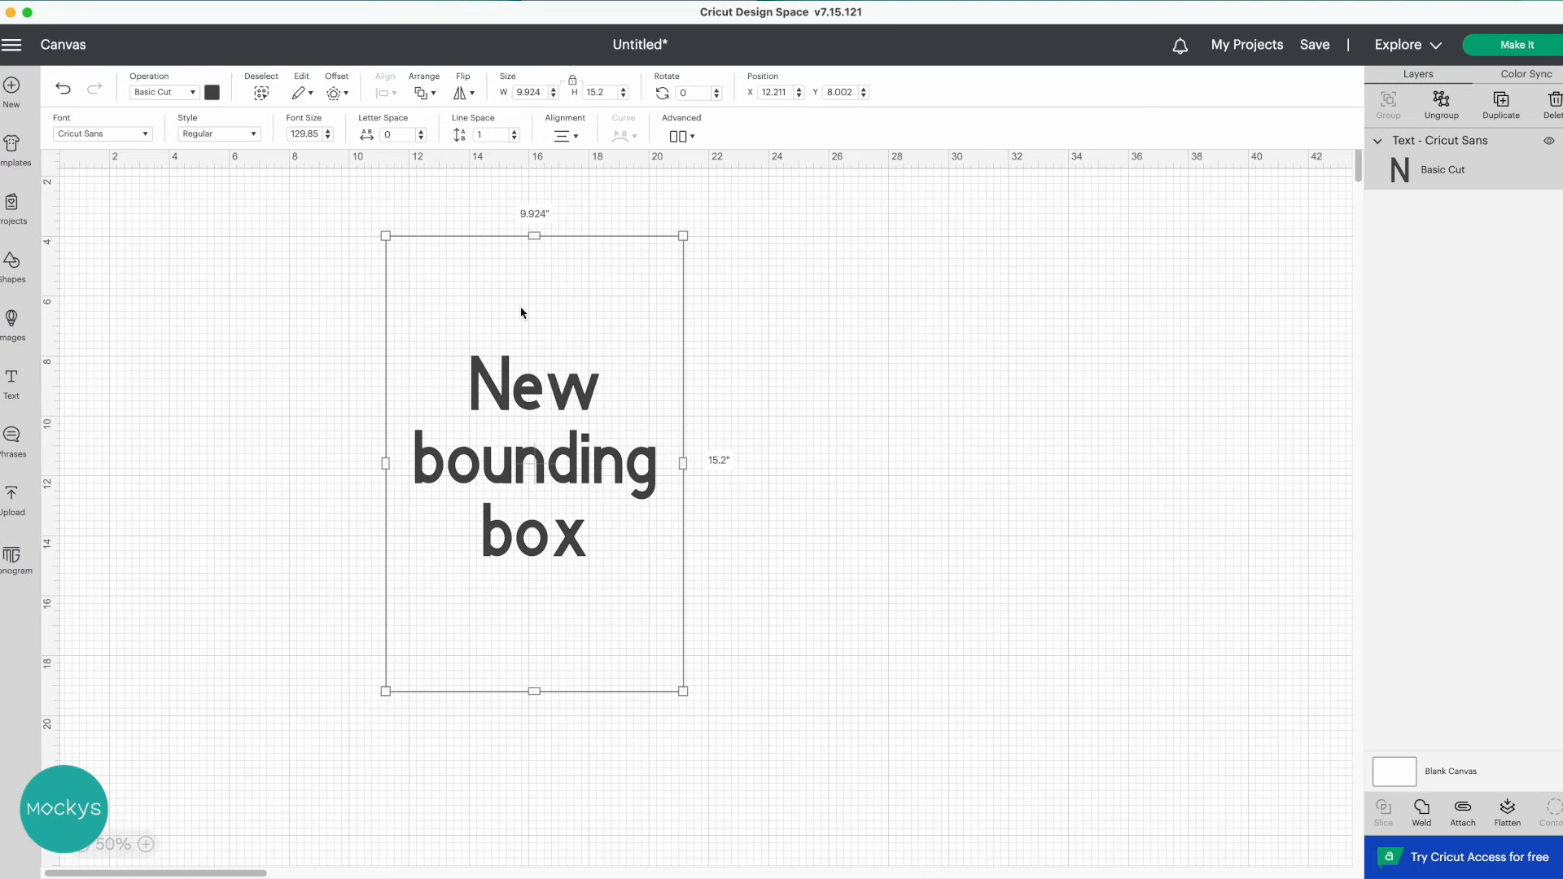
pyautogui.click(539, 96)
pyautogui.write('8')
pyautogui.press('Return')
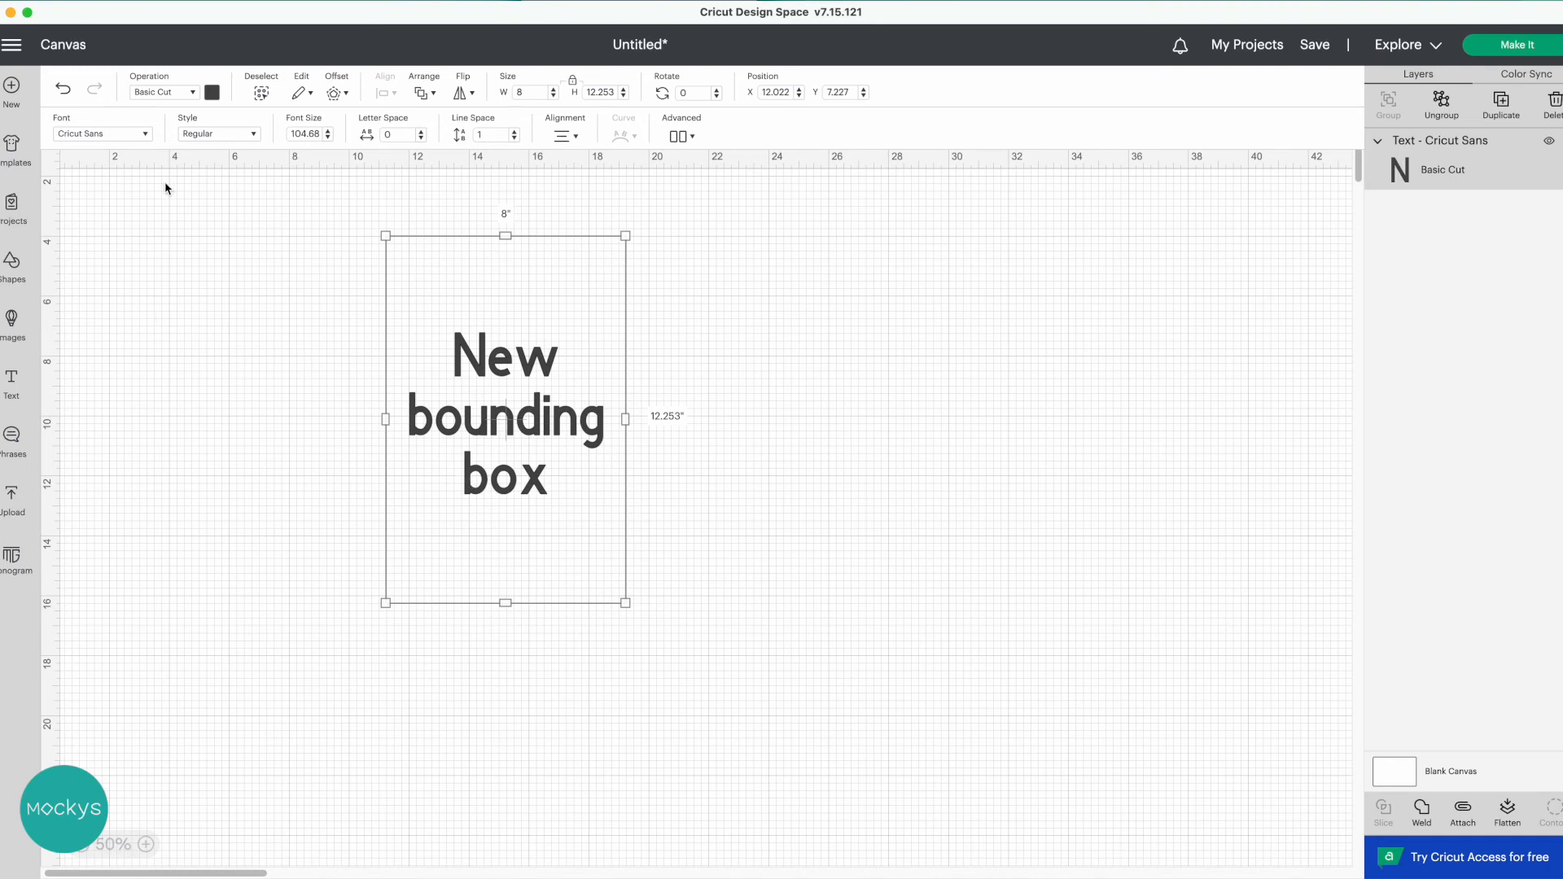
pyautogui.click(118, 135)
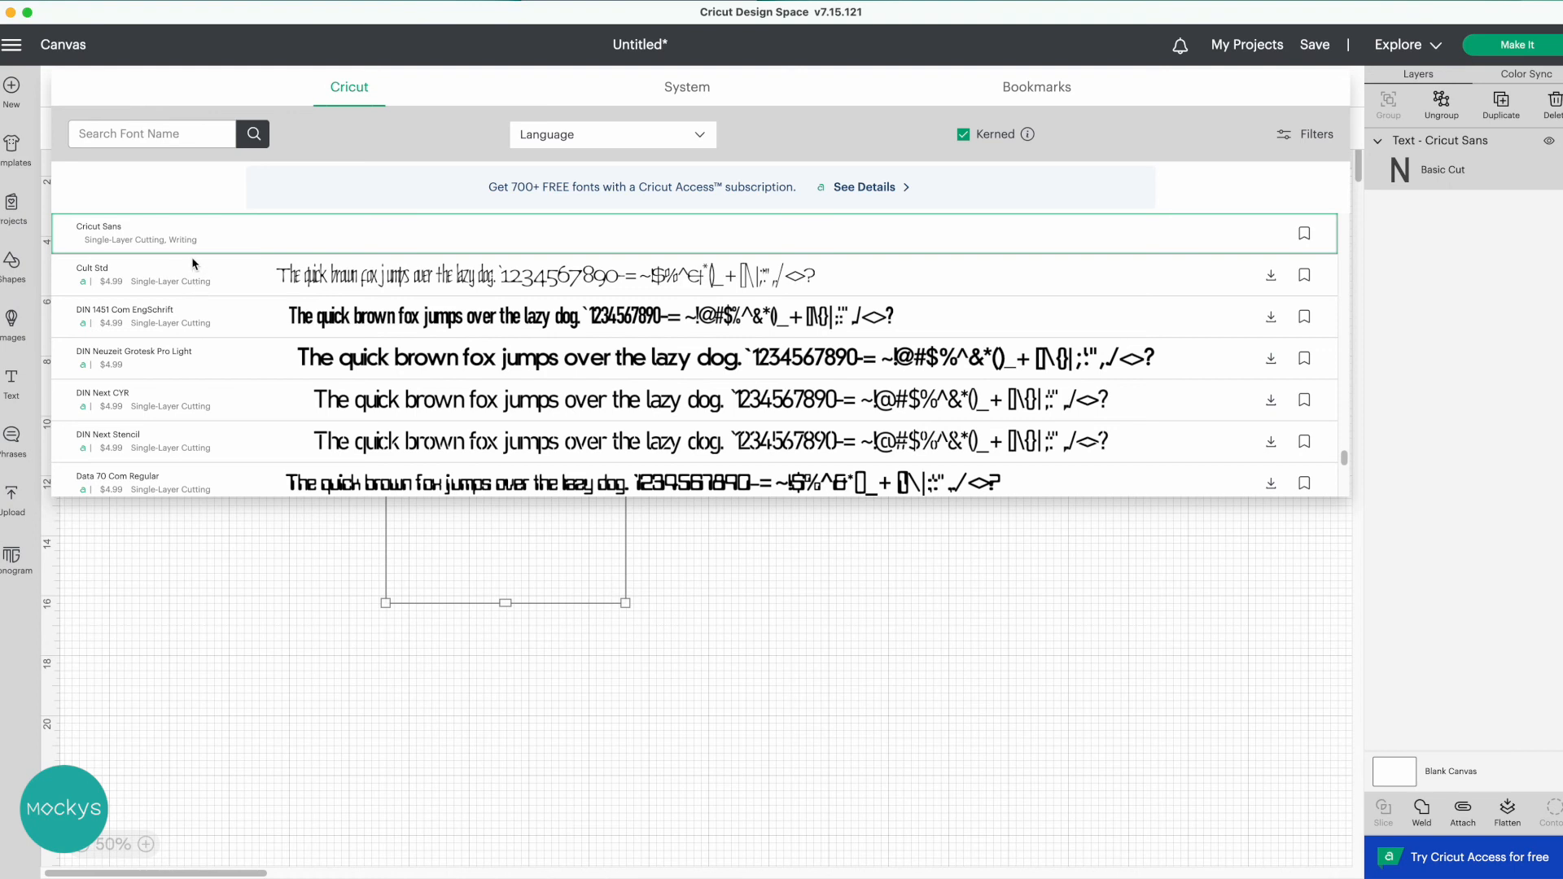
pyautogui.scroll(-3, 325, 358)
pyautogui.click(491, 541)
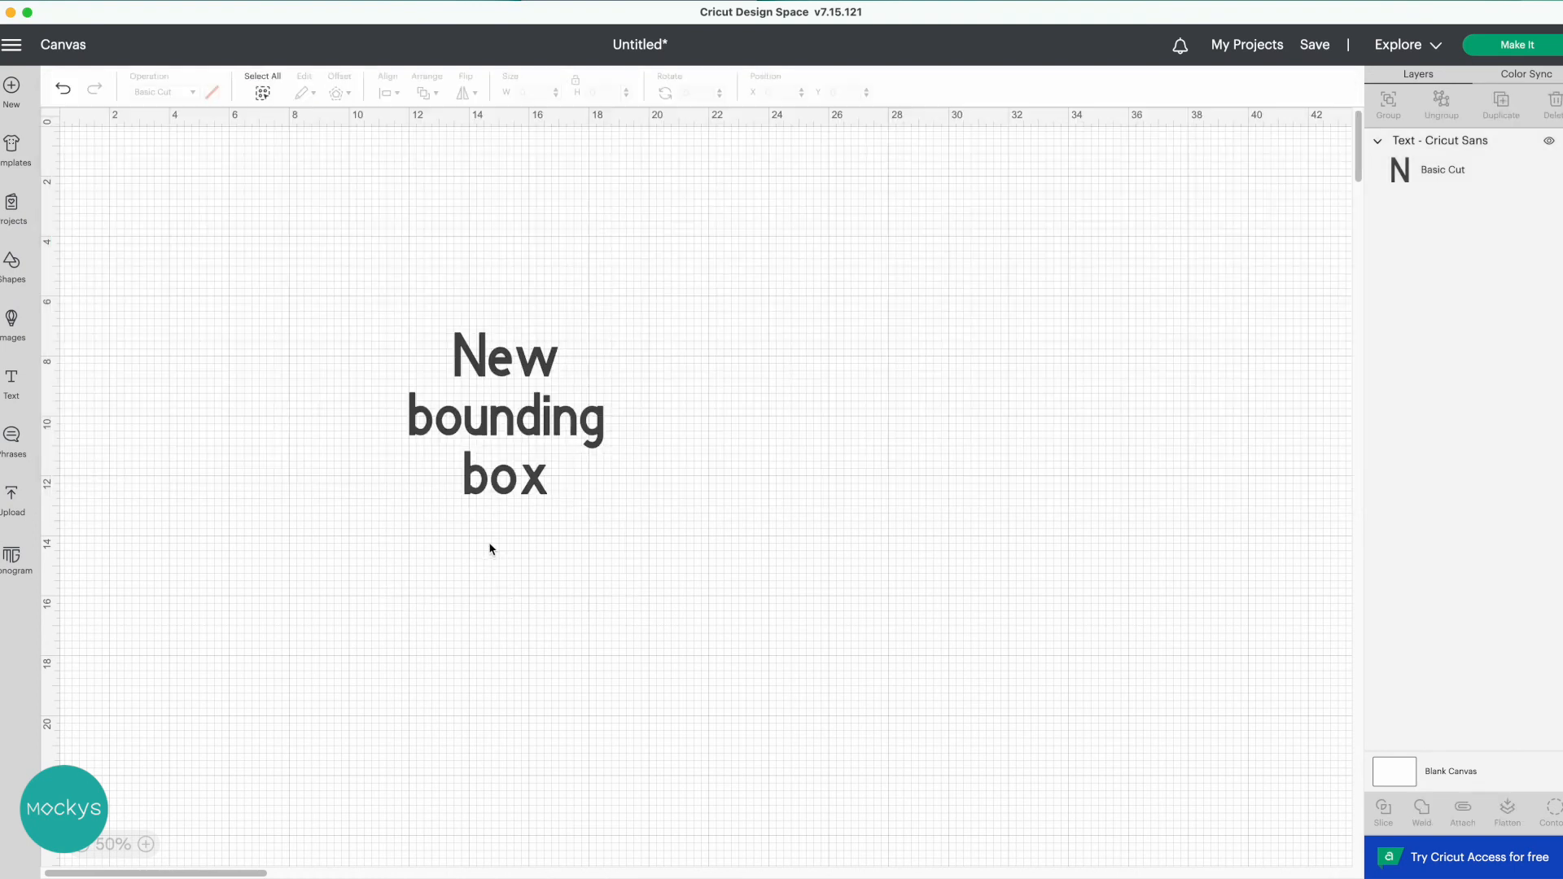
# - Move the text down the canvas and change its font to DIN 1451 Com EngSchrift
pyautogui.moveTo(514, 438); pyautogui.dragTo(521, 662)
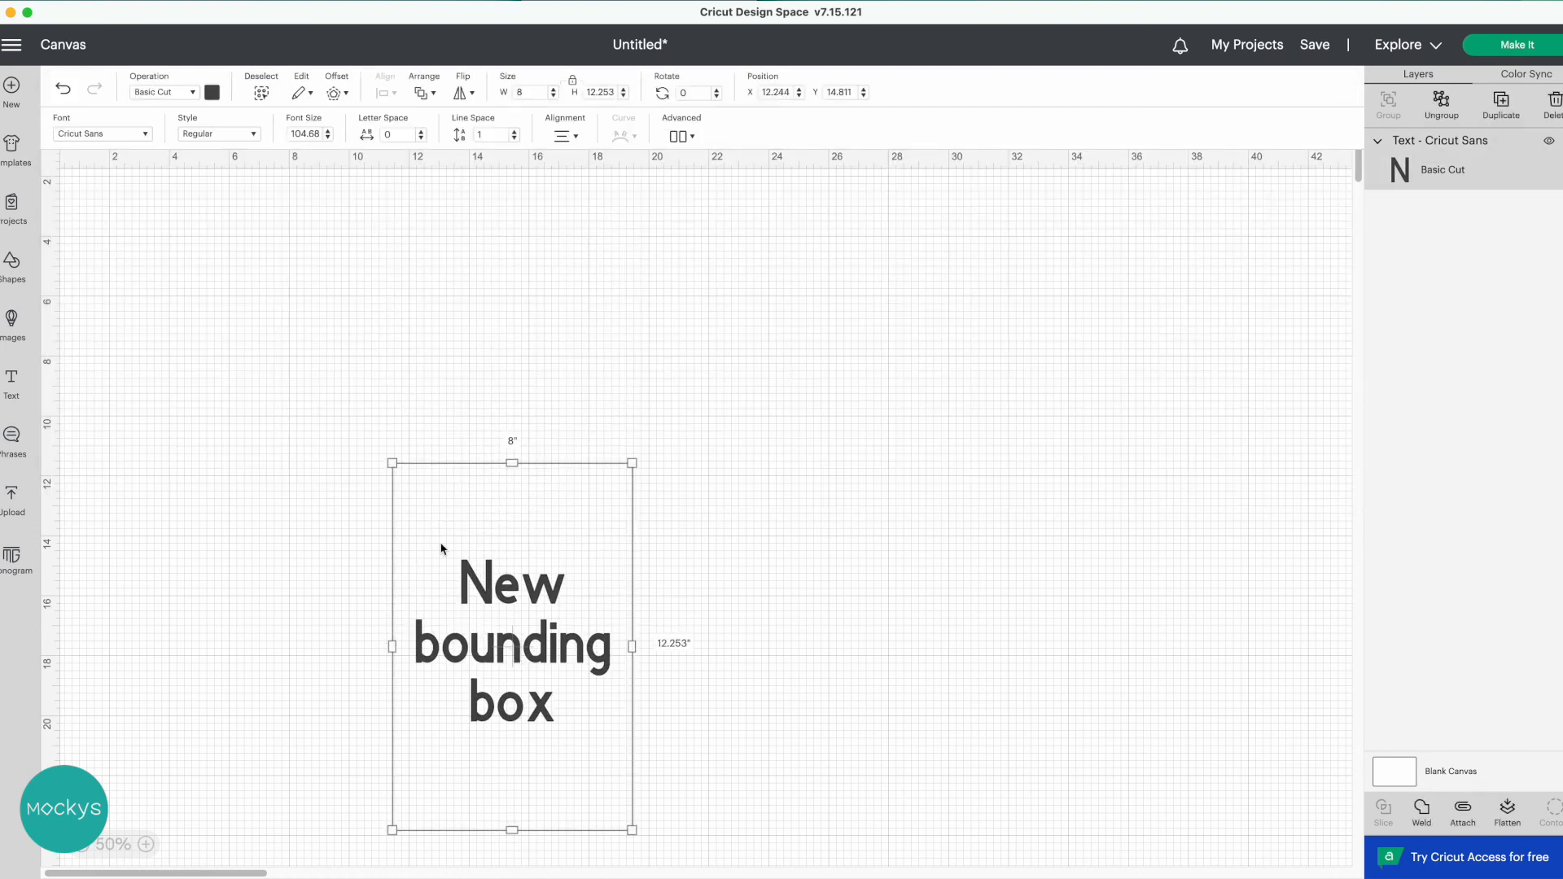
pyautogui.click(112, 139)
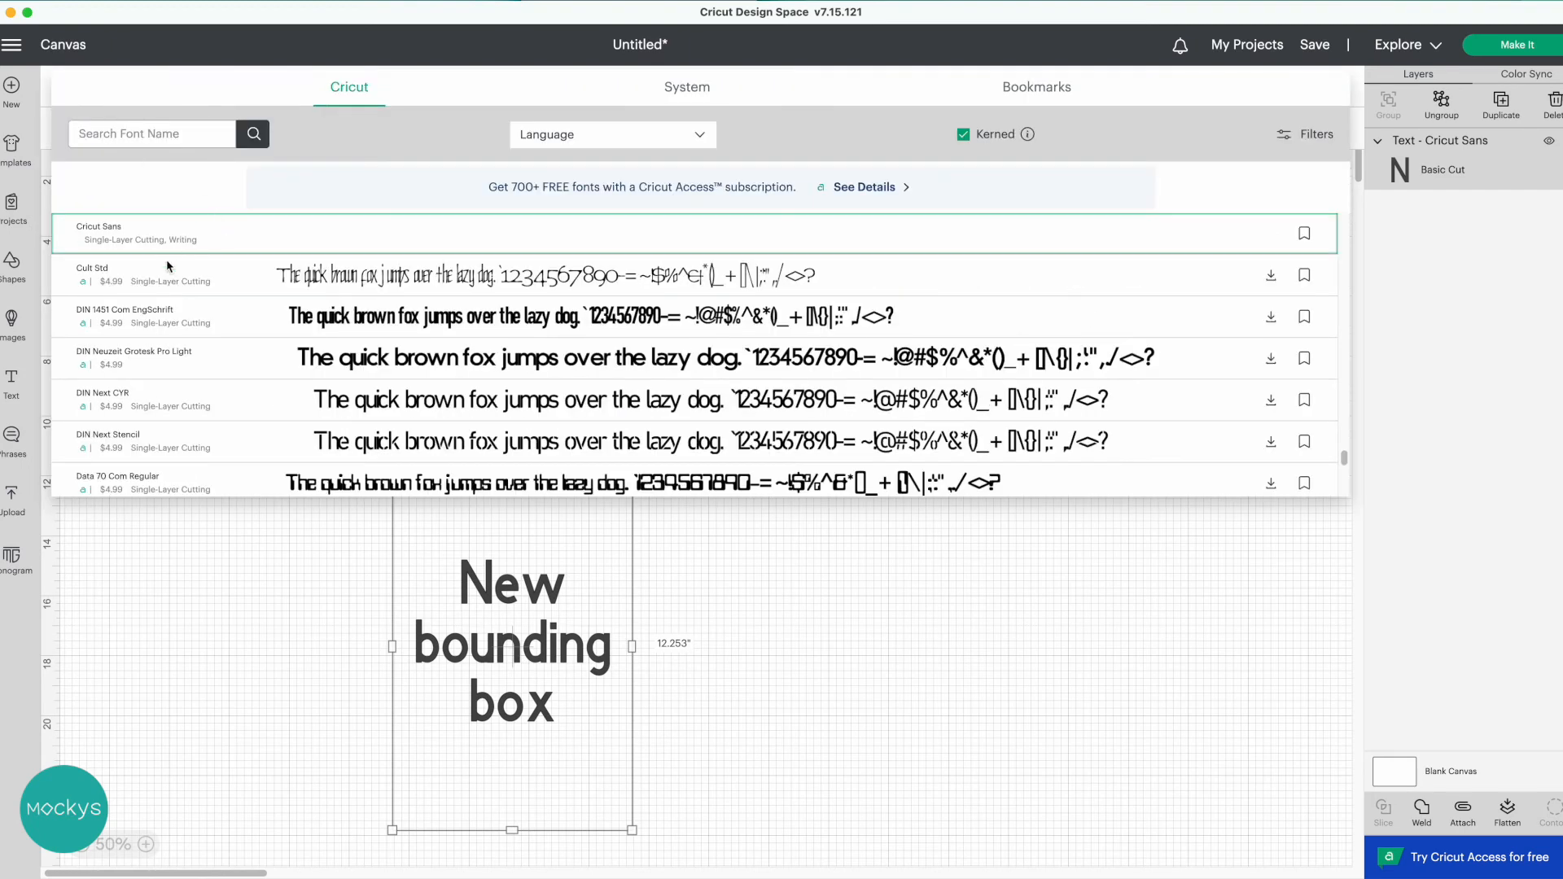
pyautogui.click(163, 319)
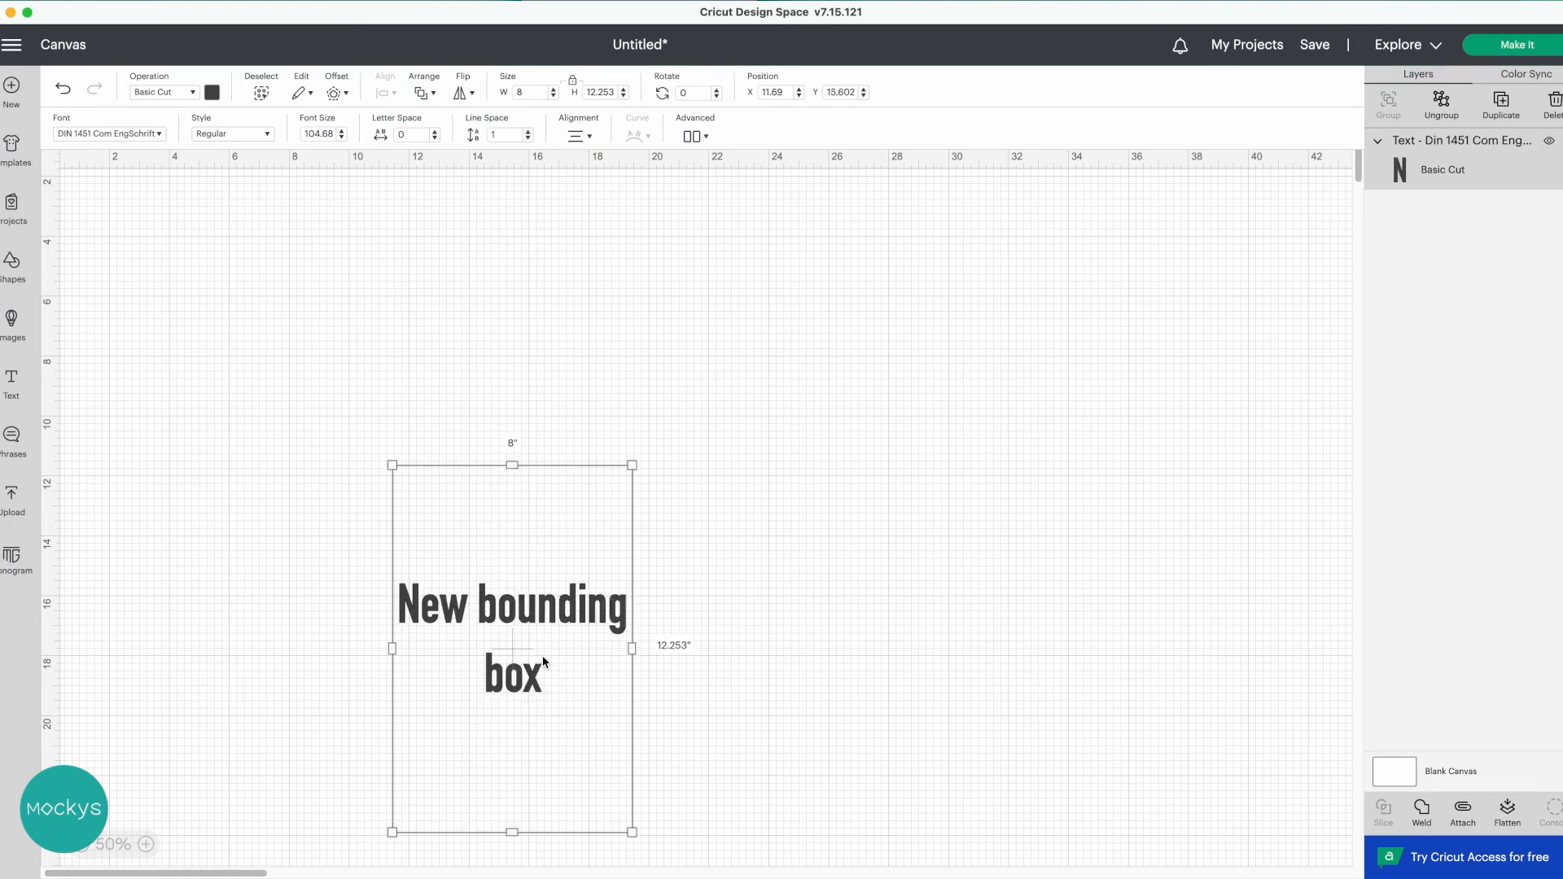
# - Move the text block back up the canvas and turn its wrapping off
pyautogui.moveTo(530, 643); pyautogui.dragTo(530, 507)
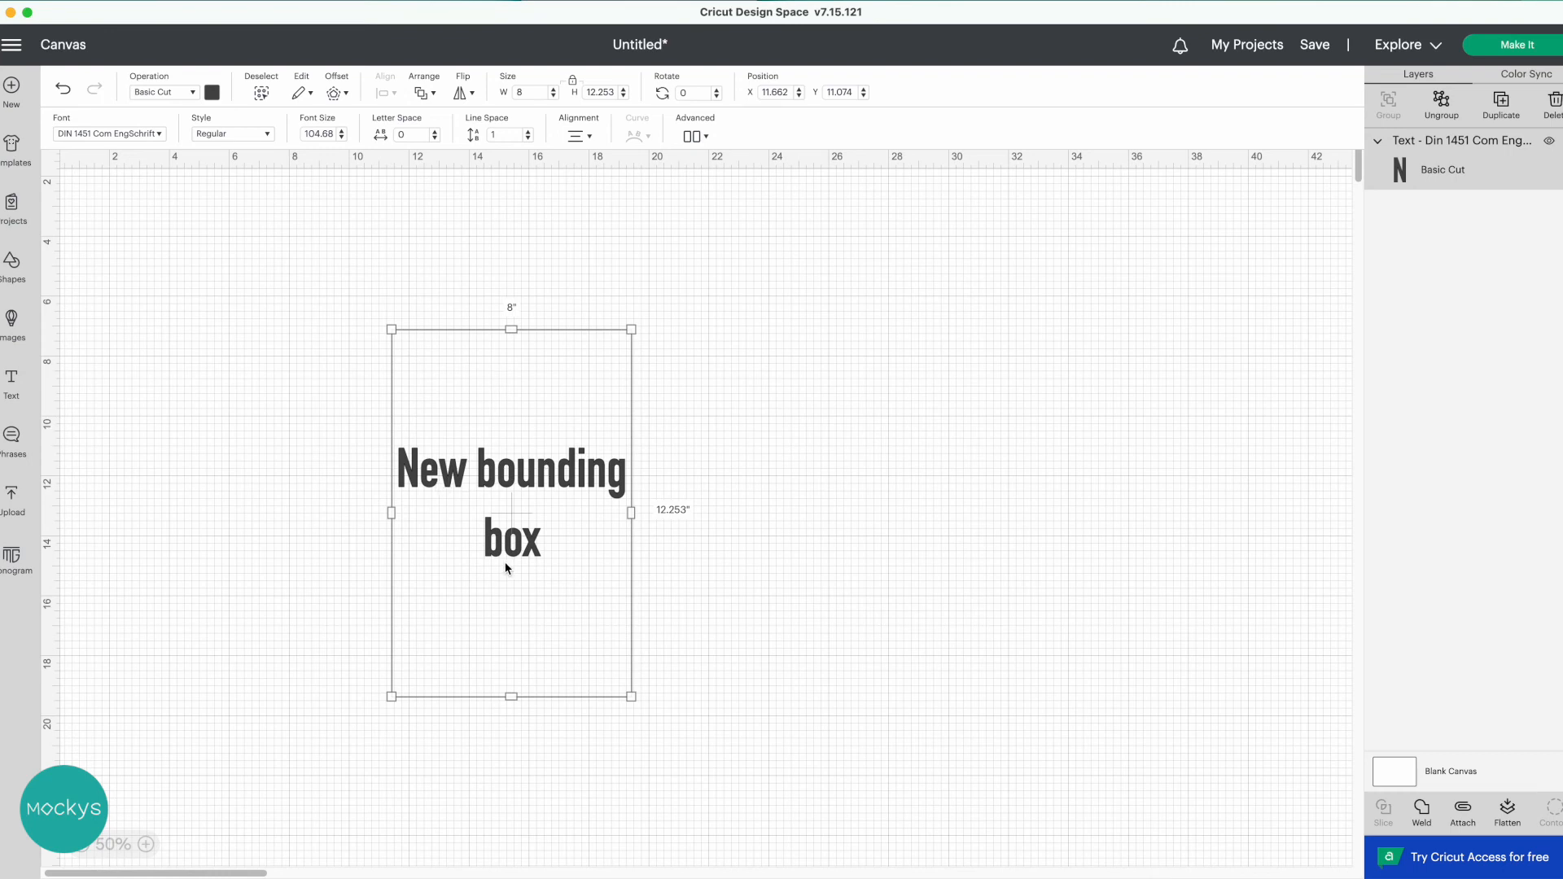
pyautogui.click(587, 138)
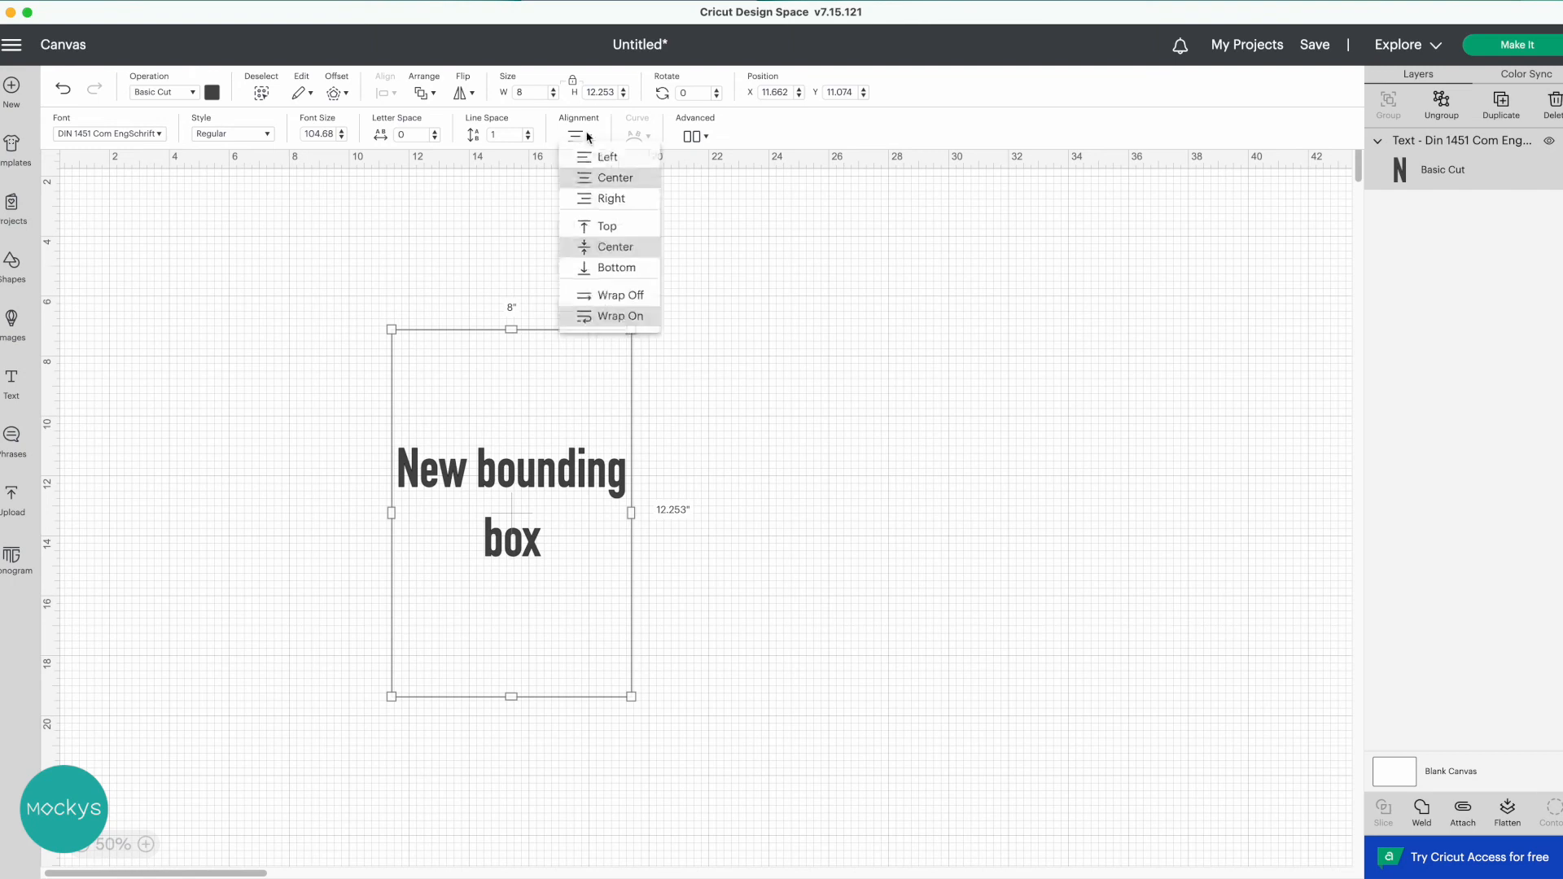
pyautogui.click(639, 308)
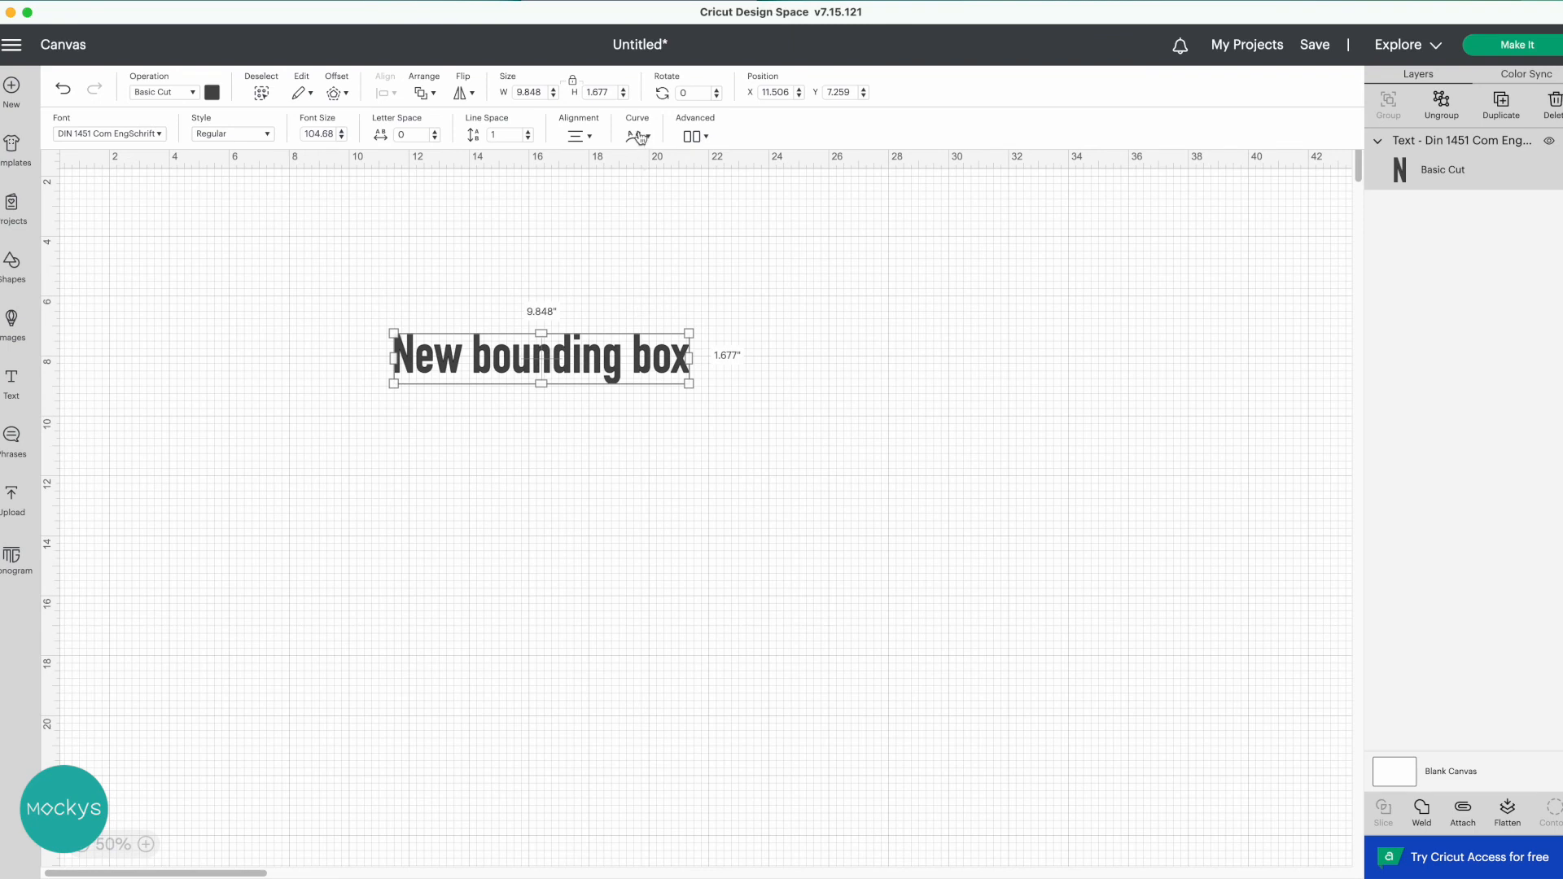
# - Curve the text to a diameter of about -14.4 and straighten it again by setting the diameter to 0
pyautogui.click(640, 137)
pyautogui.click(597, 179)
pyautogui.moveTo(597, 181); pyautogui.dragTo(551, 183)
pyautogui.click(705, 177)
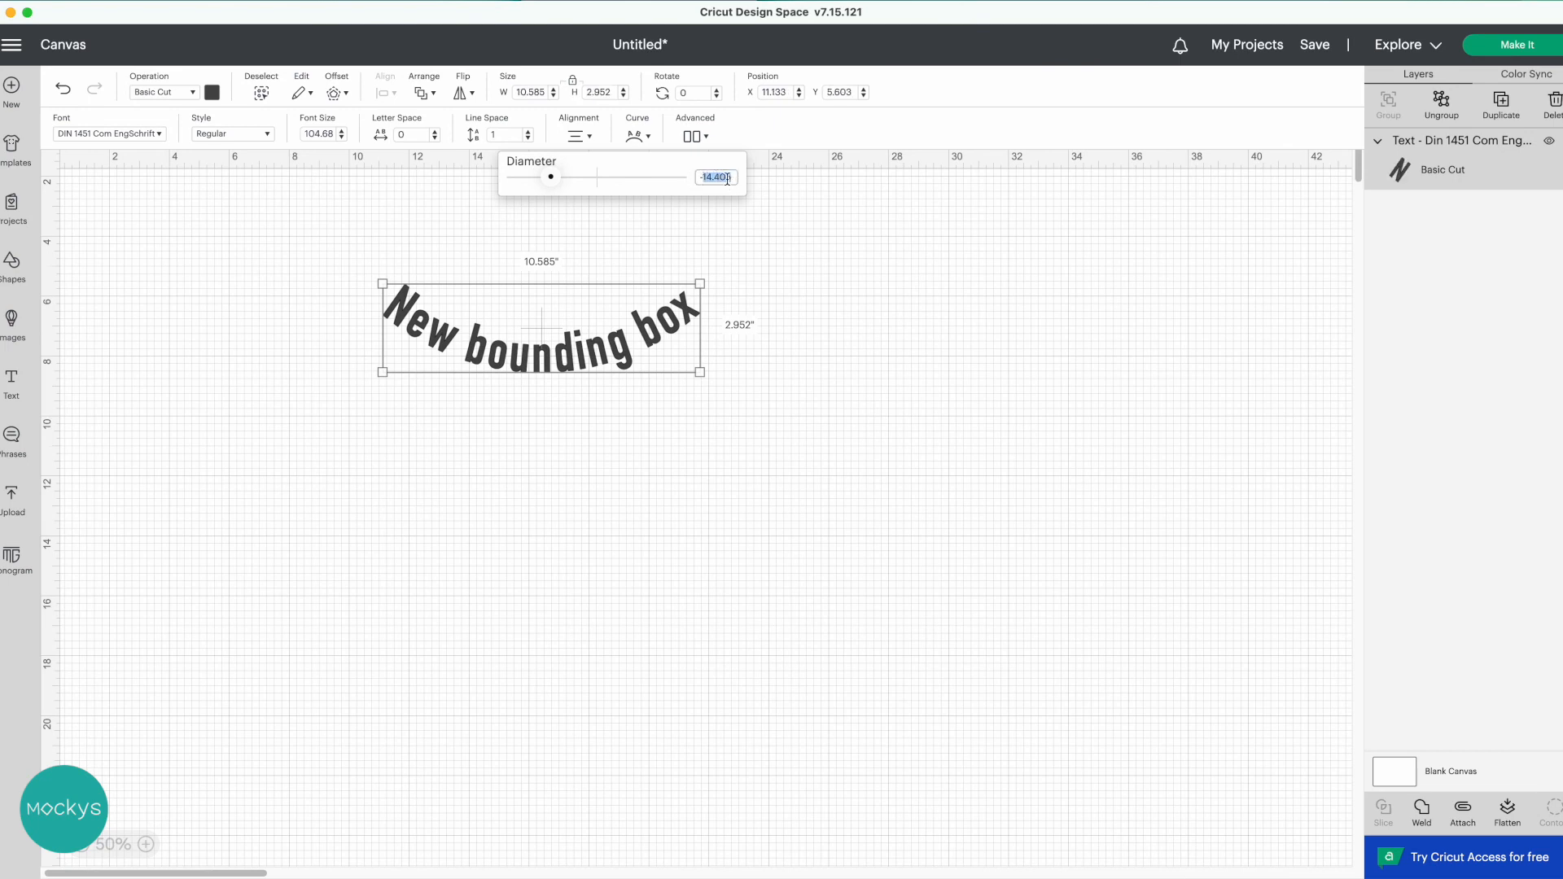
pyautogui.write('-')
pyautogui.write('0')
pyautogui.press('Return')
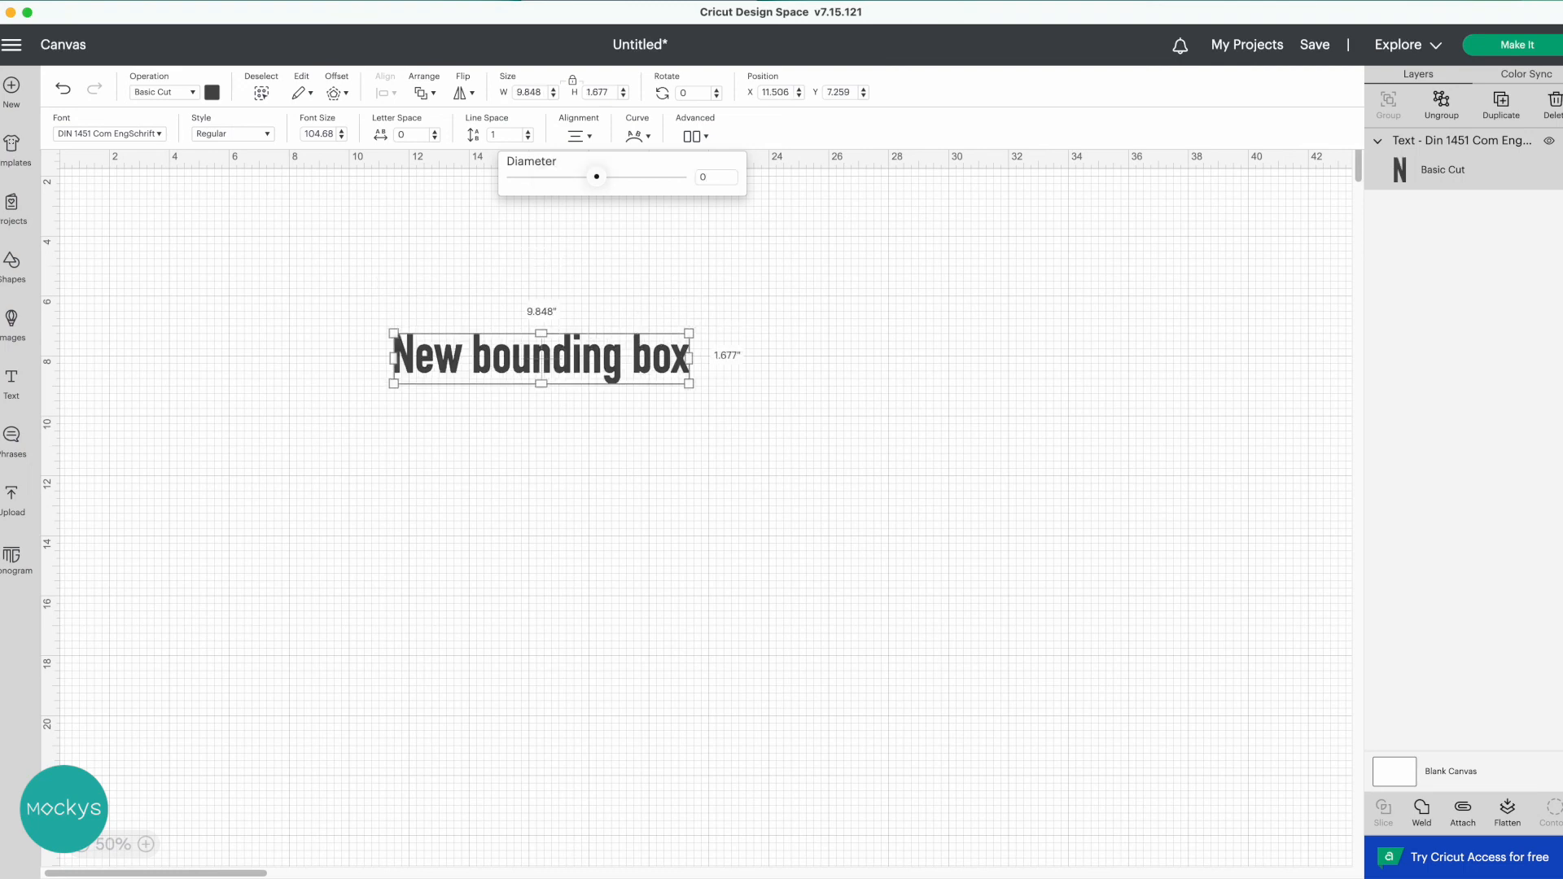
pyautogui.click(635, 365)
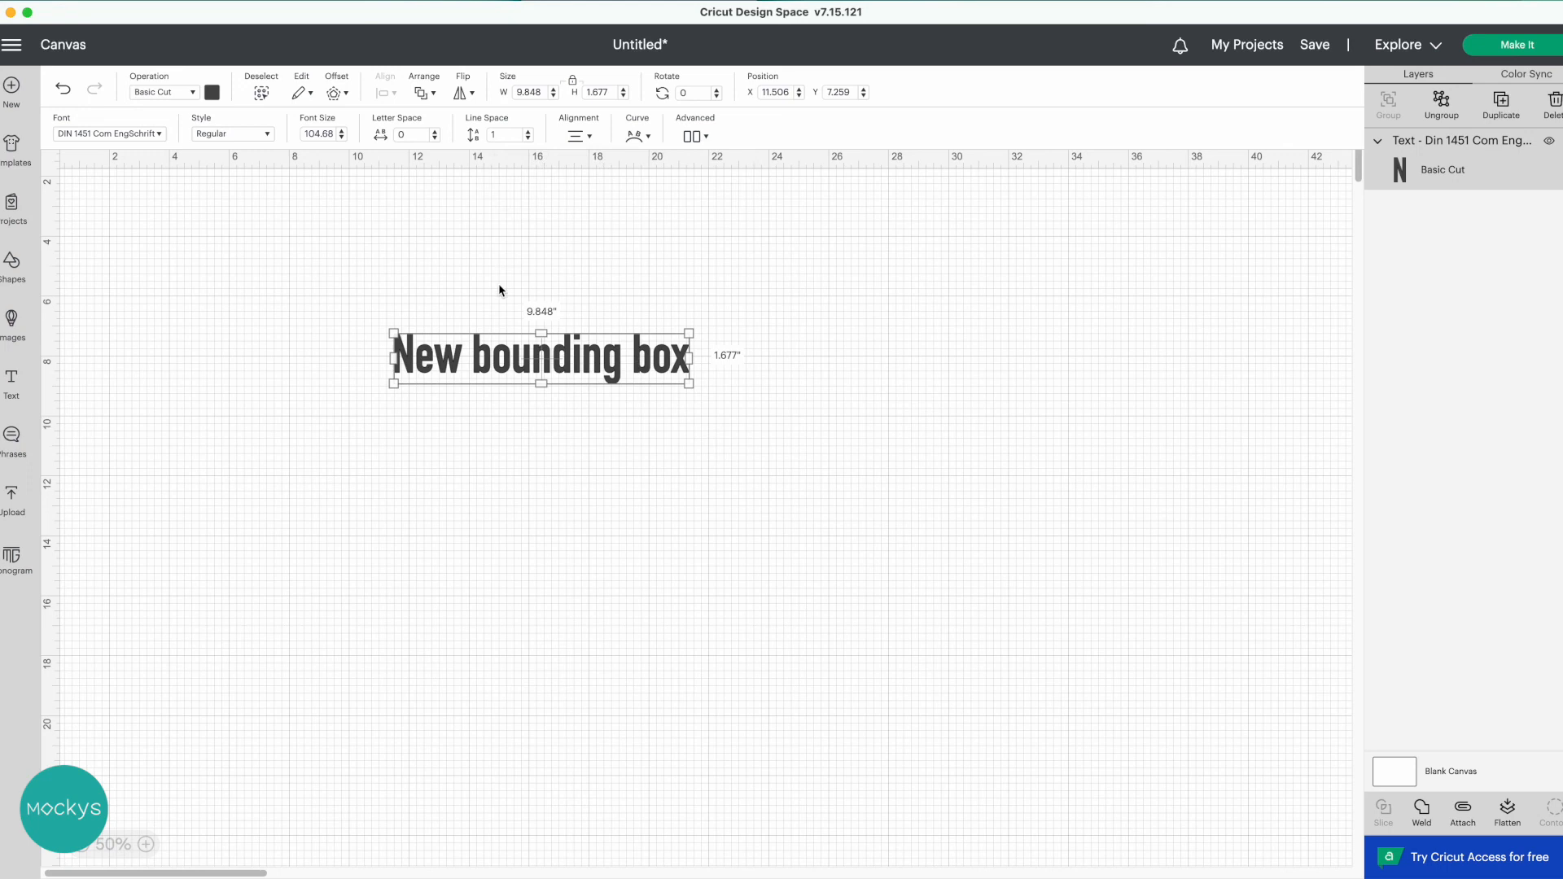
# - Flip the text horizontally and vertically, flip it back in both directions, and deselect it
pyautogui.click(461, 95)
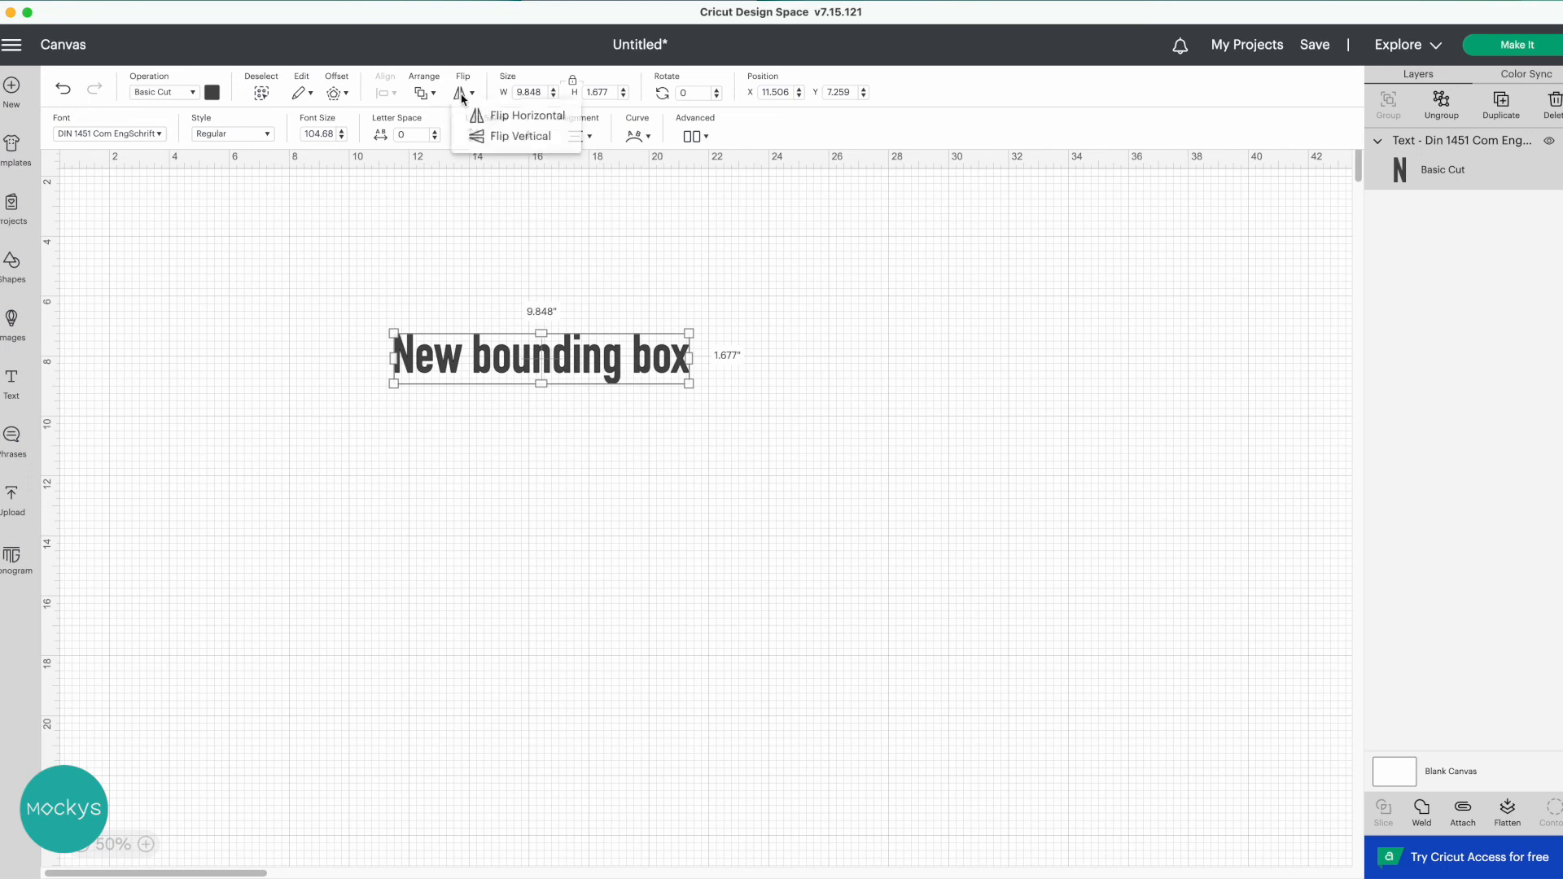
pyautogui.click(513, 118)
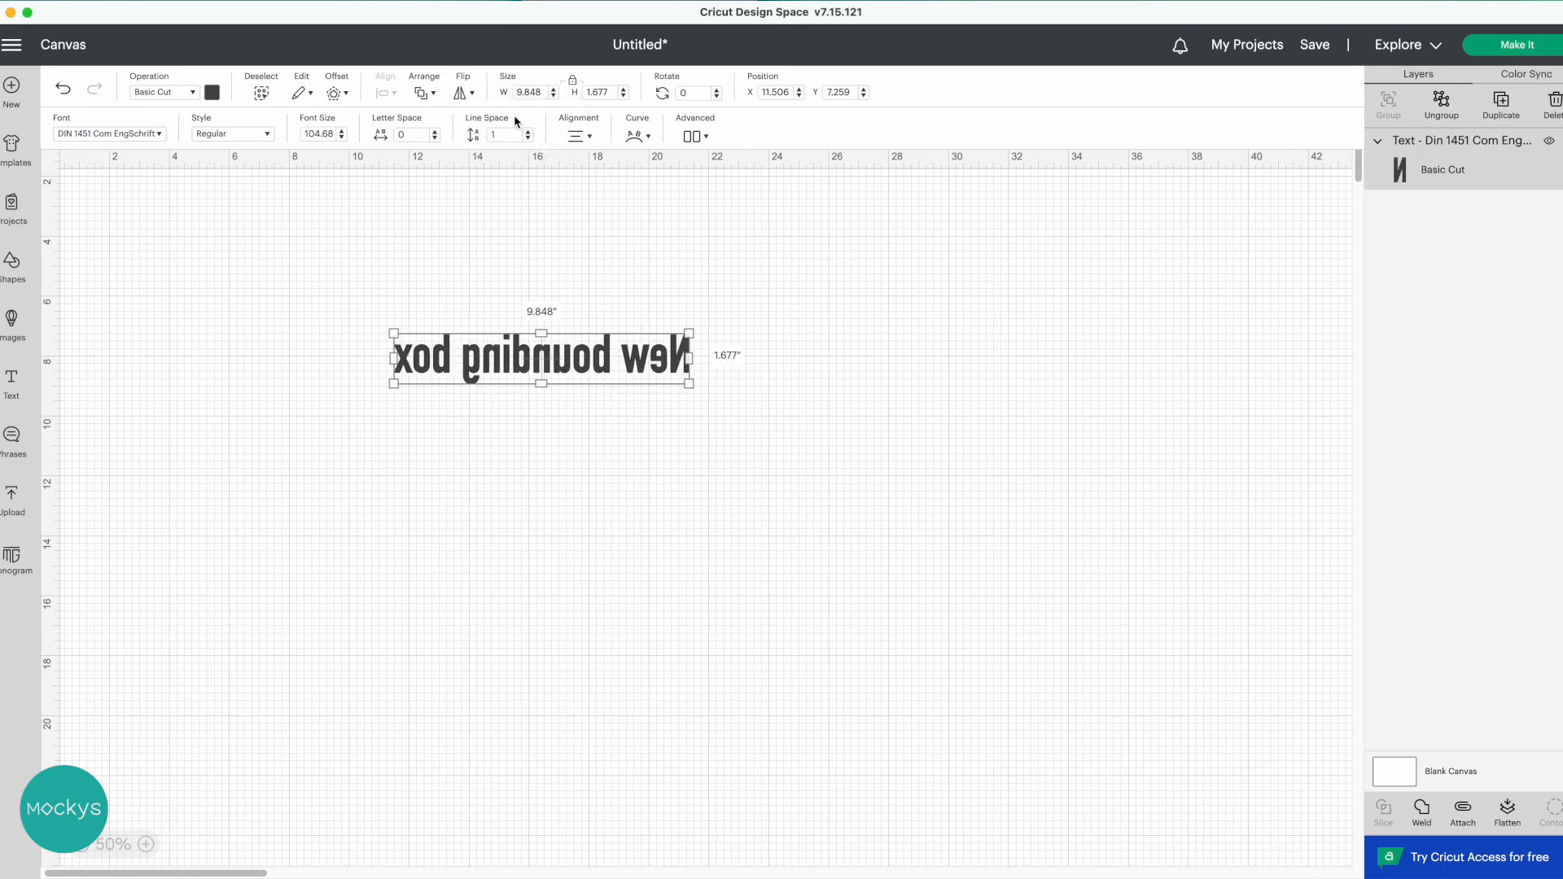
pyautogui.click(462, 93)
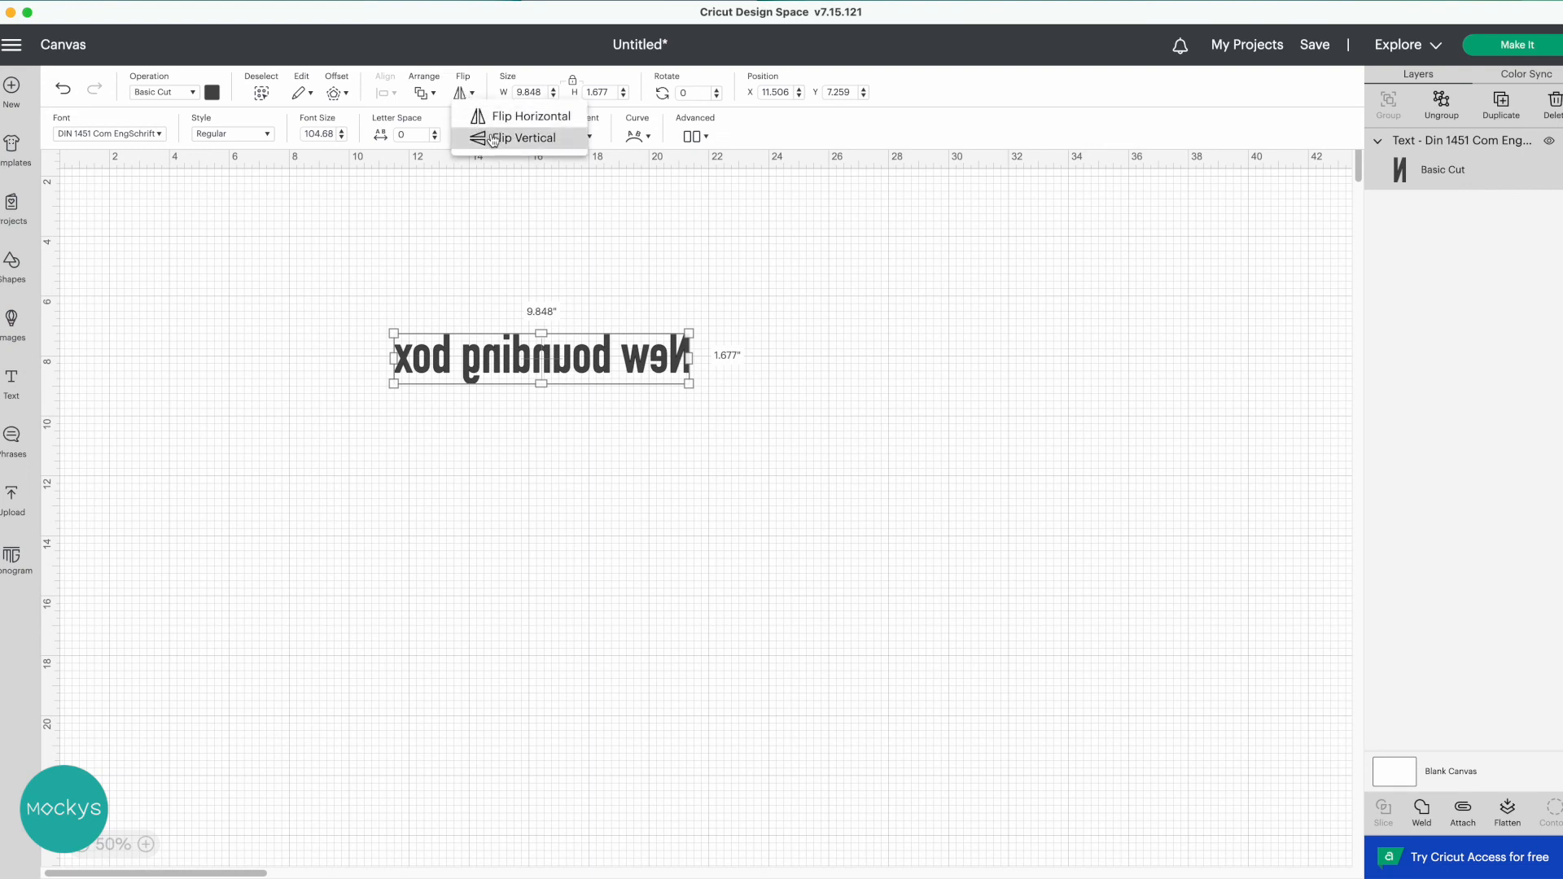
pyautogui.click(493, 138)
pyautogui.click(463, 94)
pyautogui.click(490, 119)
pyautogui.click(462, 93)
pyautogui.click(489, 138)
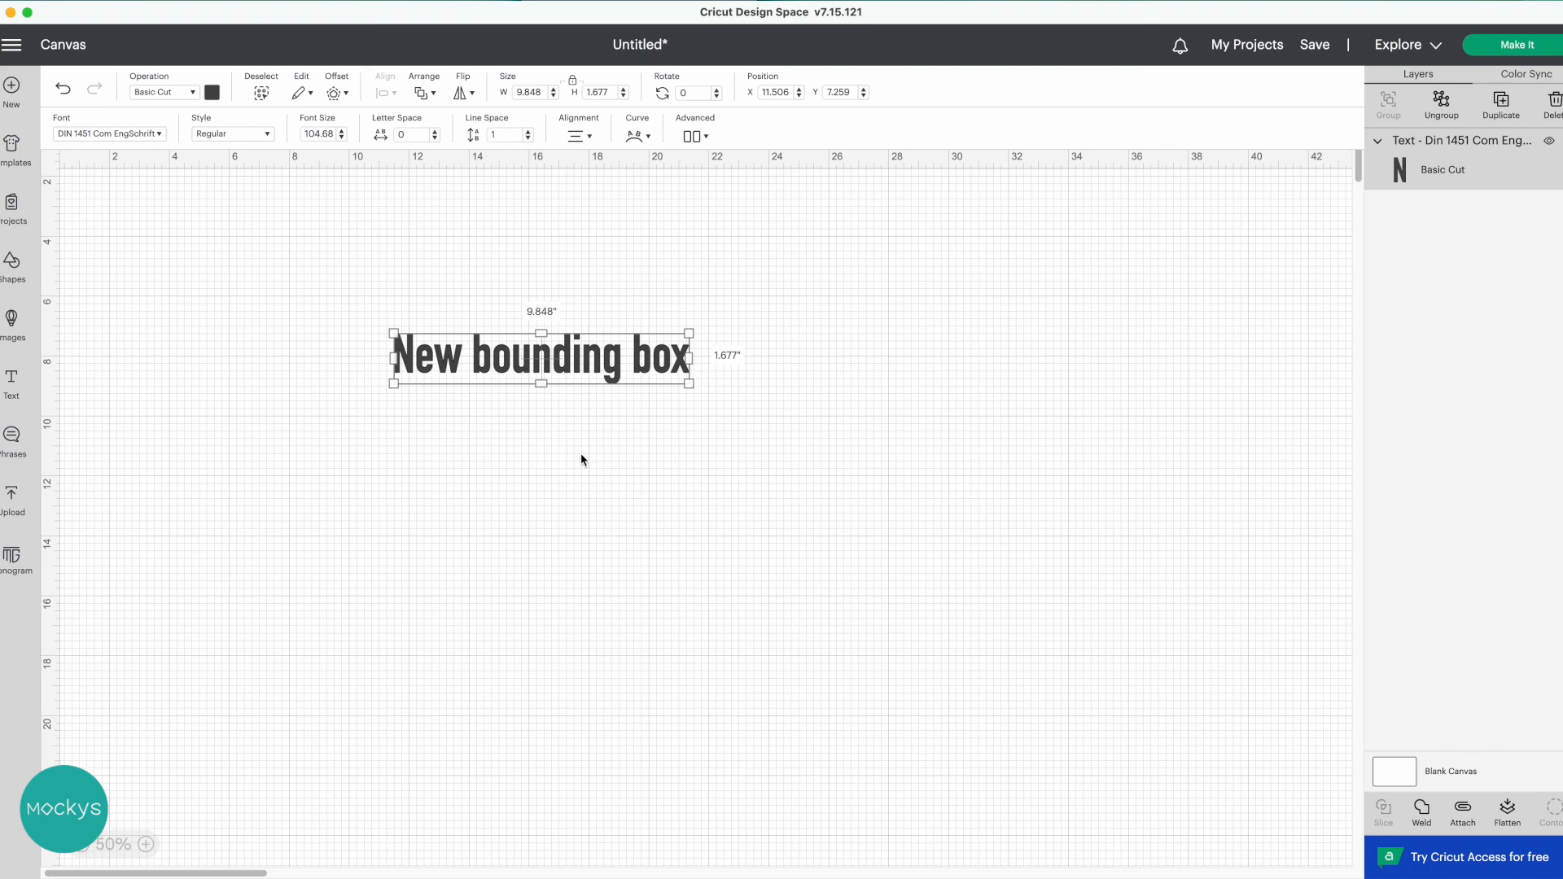
pyautogui.click(565, 465)
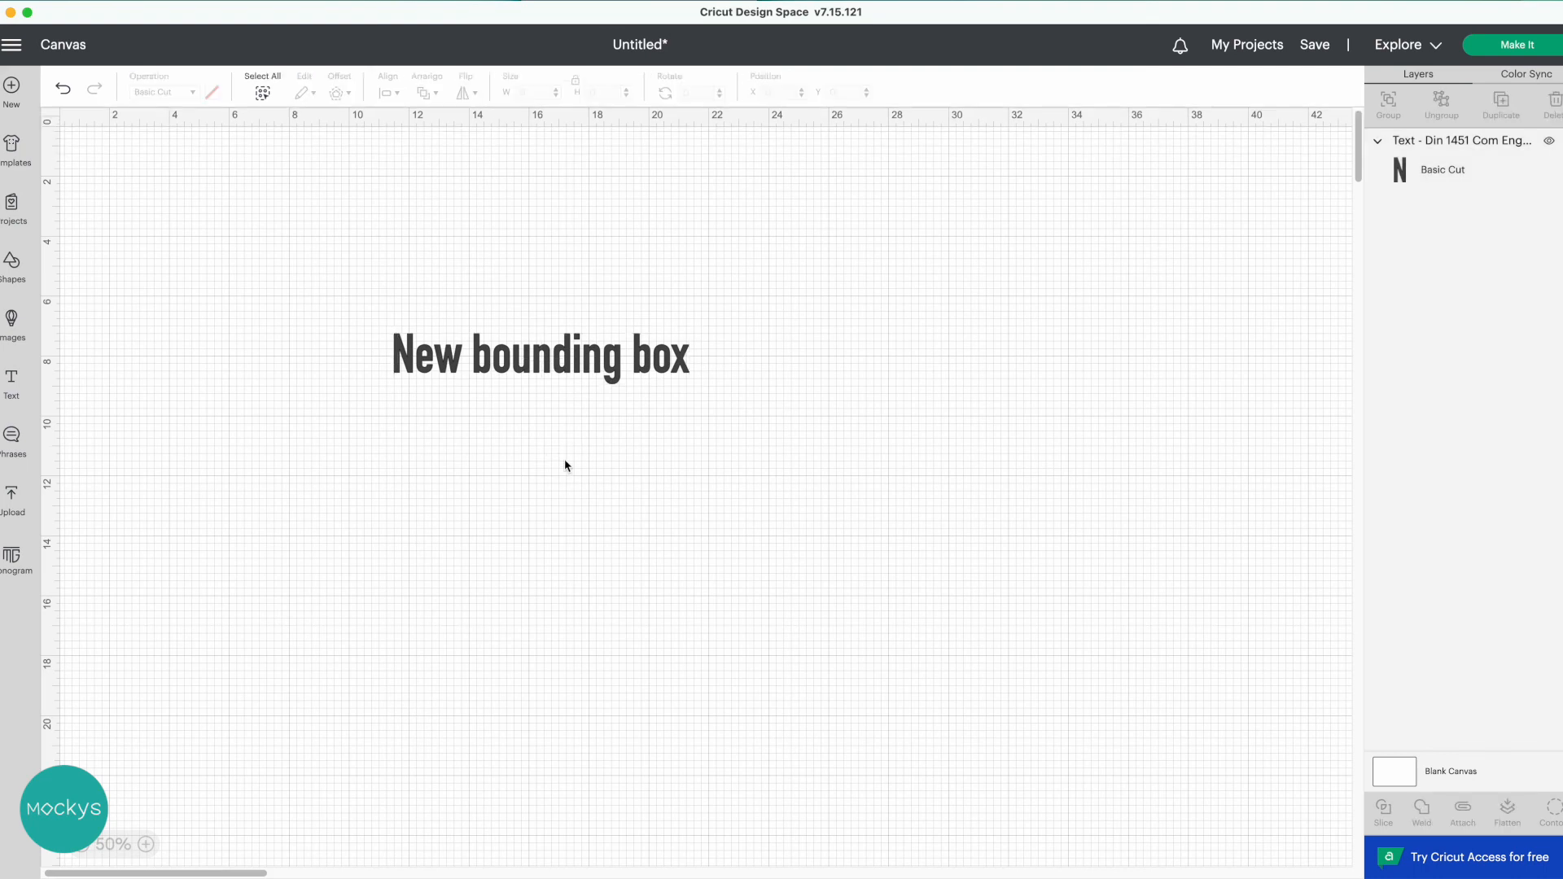
# - Add a triangle shape below the text and color it light blue
pyautogui.click(14, 267)
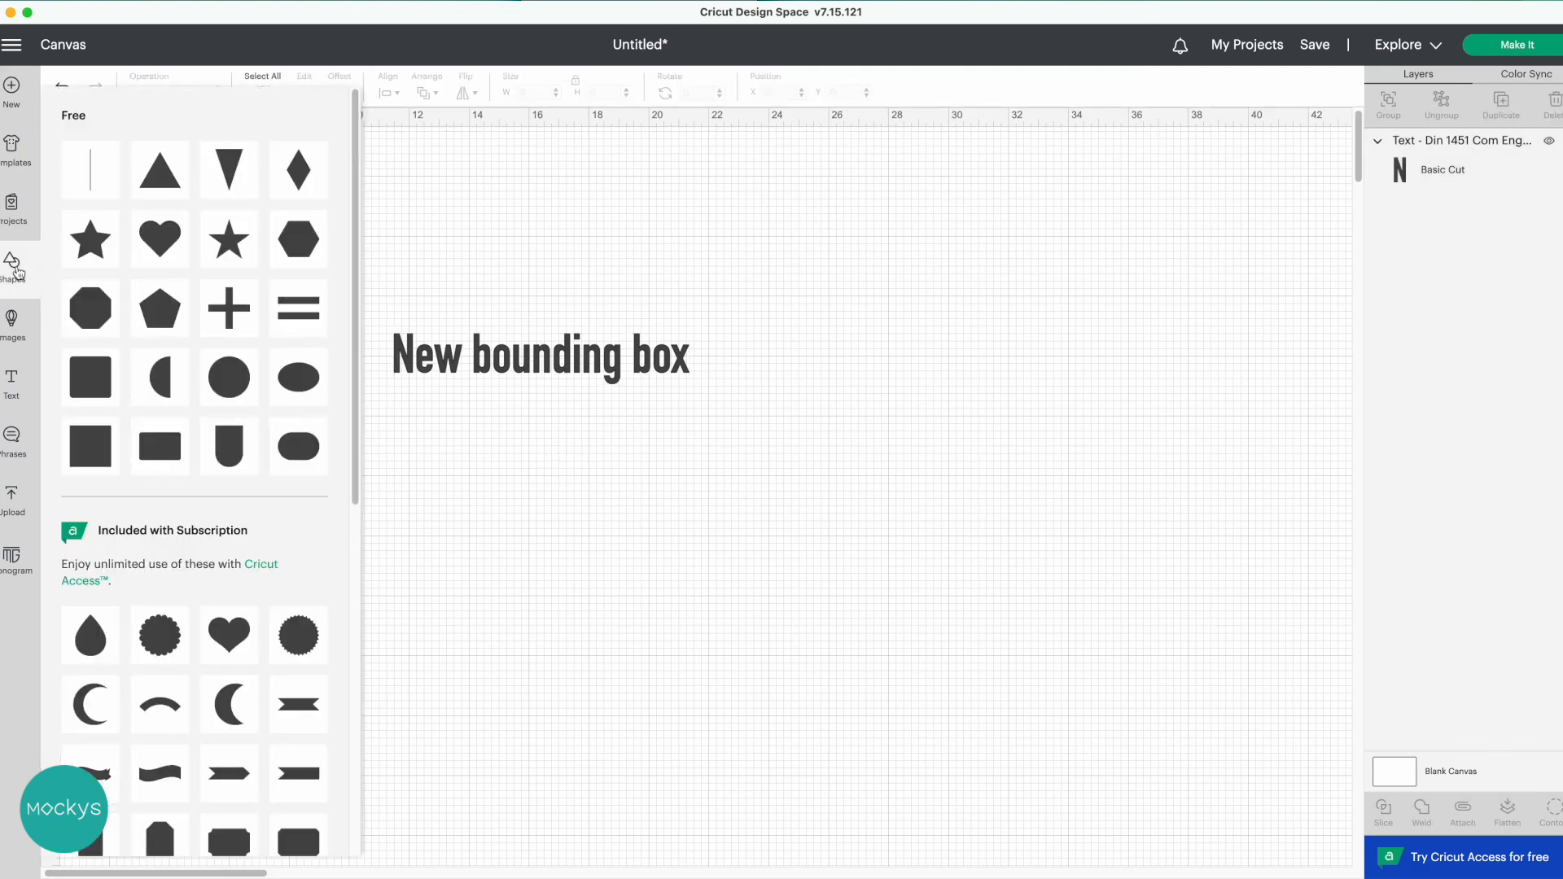
pyautogui.click(165, 177)
pyautogui.moveTo(115, 195); pyautogui.dragTo(422, 486)
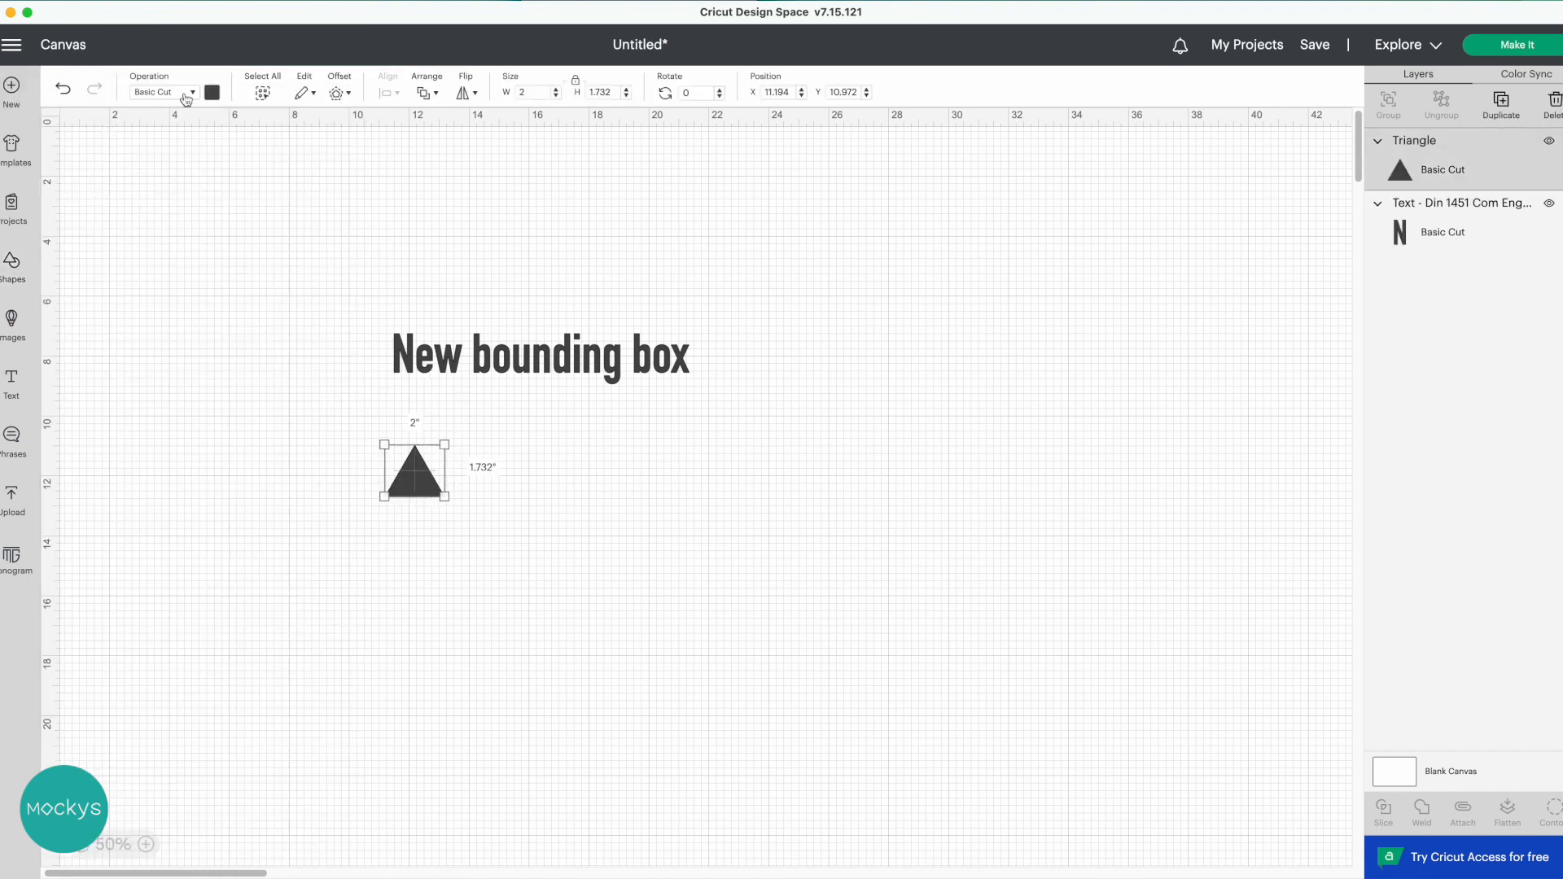
pyautogui.click(211, 92)
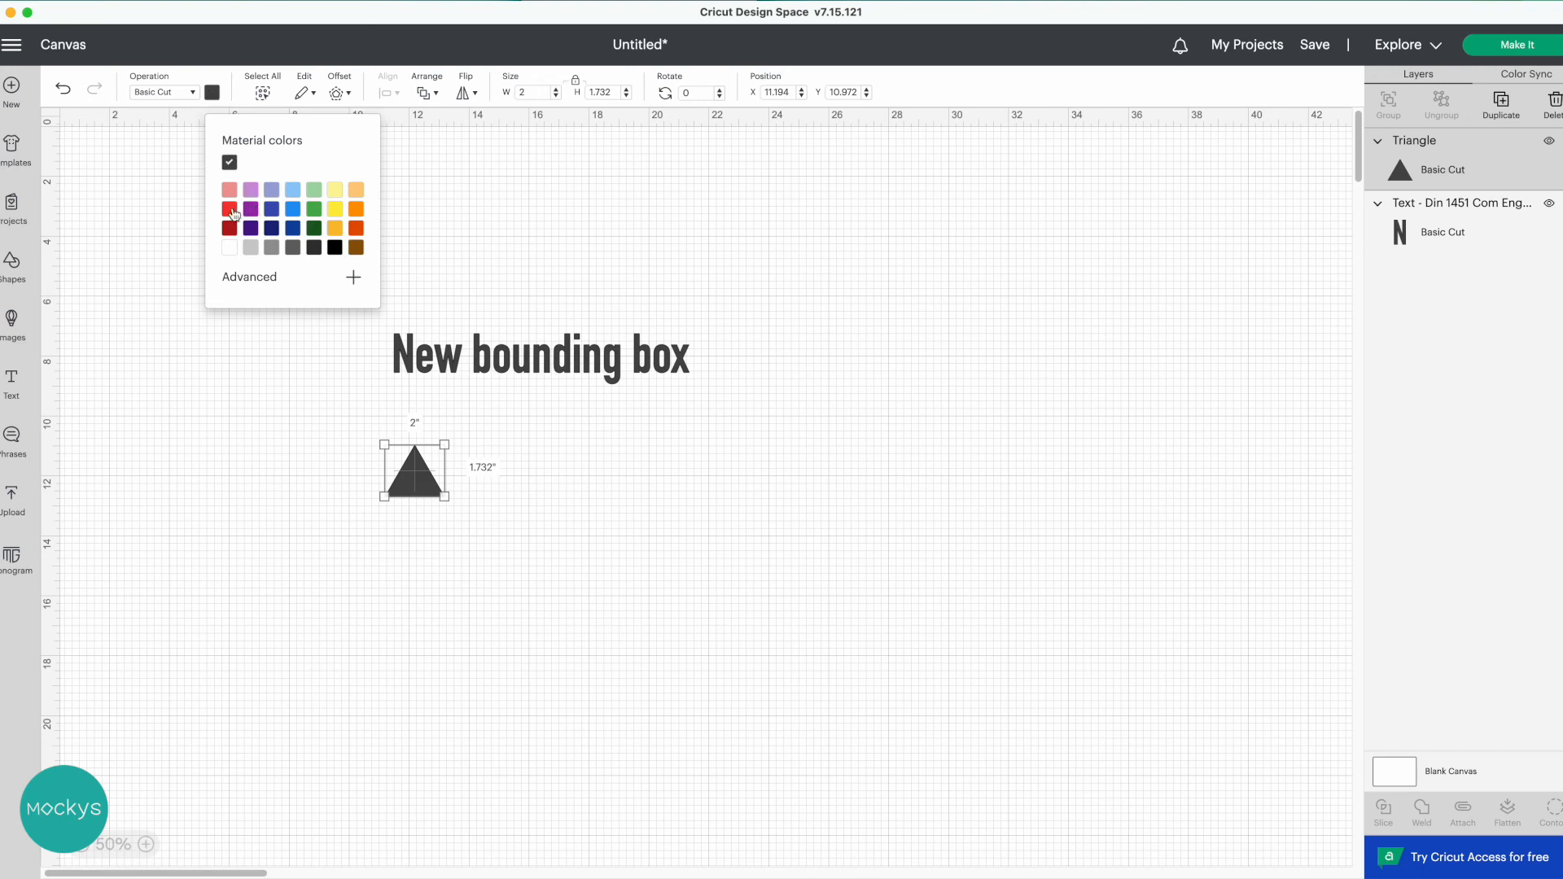
pyautogui.click(295, 192)
# - Enlarge the triangle to about 9.8 in wide by 8.5 in tall, shifted right below the text, and rotate it counterclockwise
pyautogui.moveTo(444, 497); pyautogui.dragTo(653, 640)
pyautogui.moveTo(555, 618); pyautogui.dragTo(653, 624)
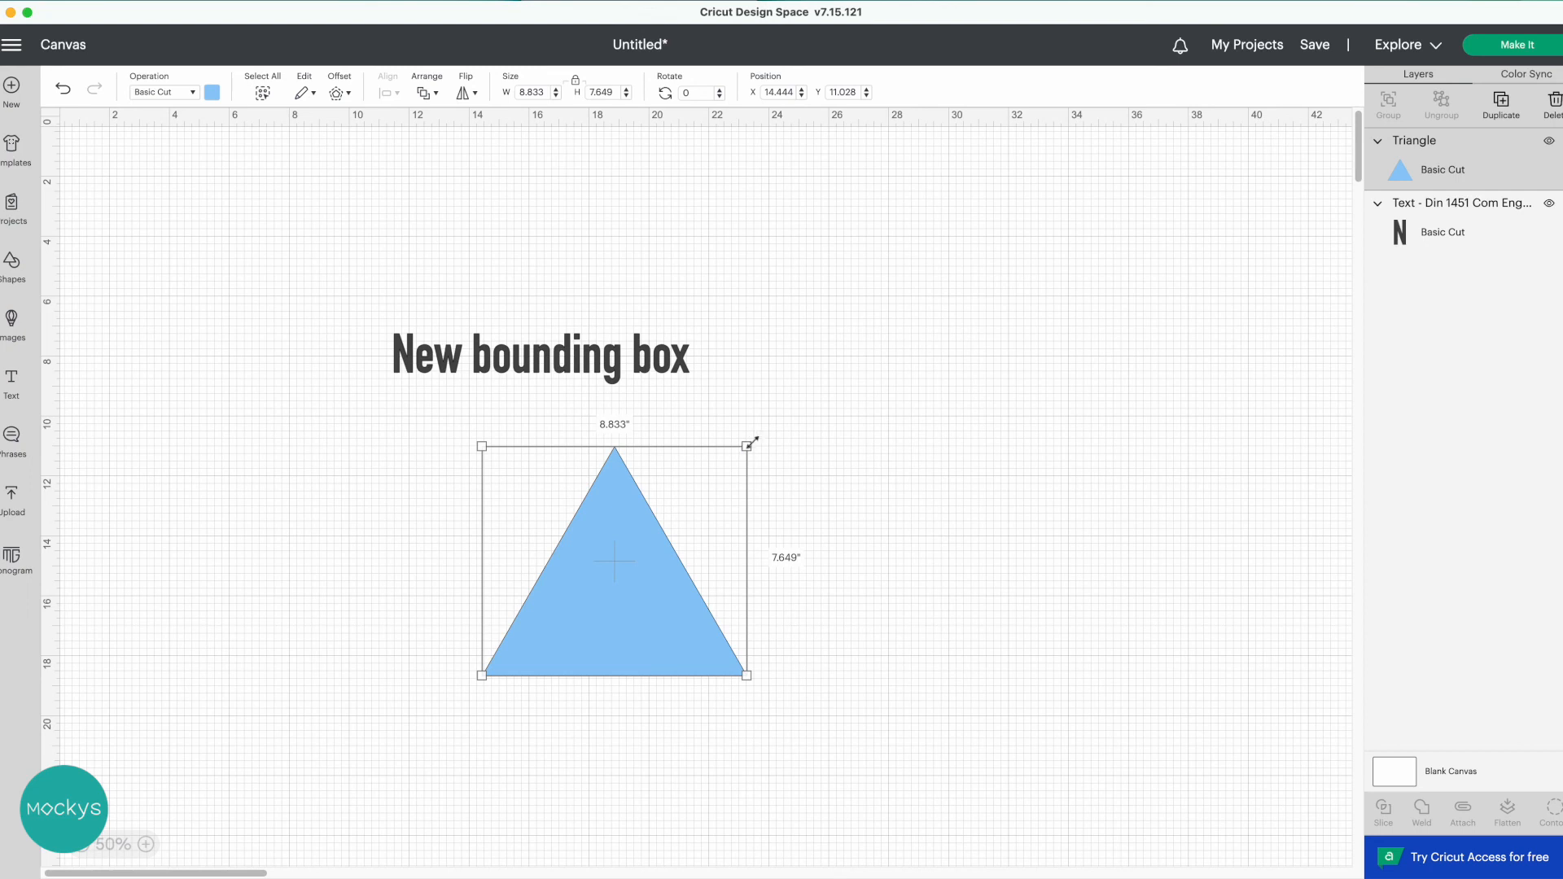
pyautogui.moveTo(751, 442); pyautogui.dragTo(786, 443)
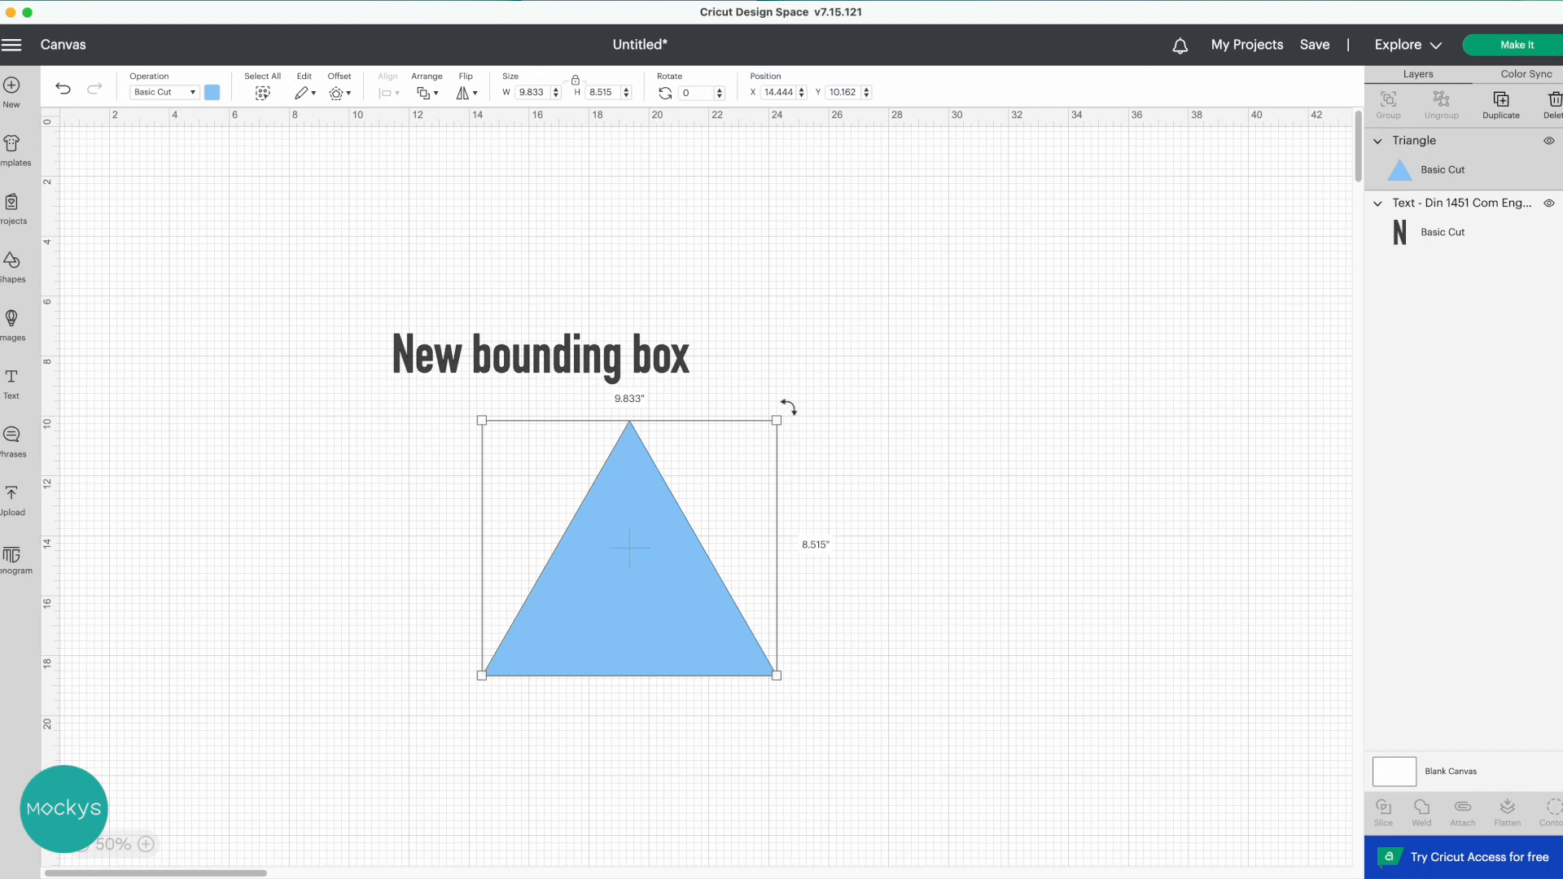
pyautogui.moveTo(788, 407); pyautogui.dragTo(715, 356)
pyautogui.click(820, 356)
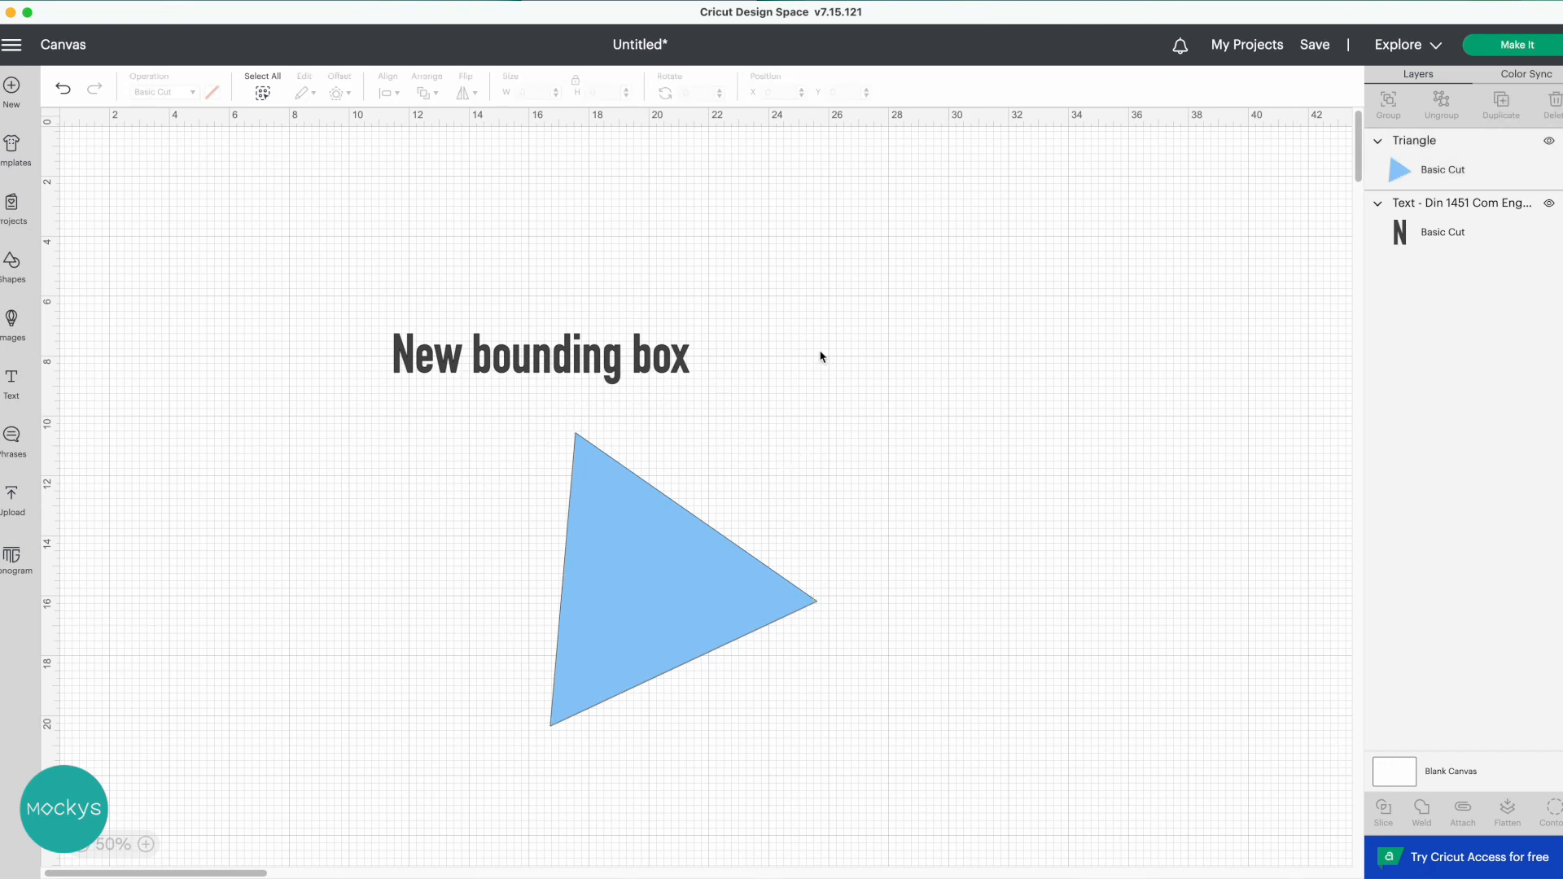